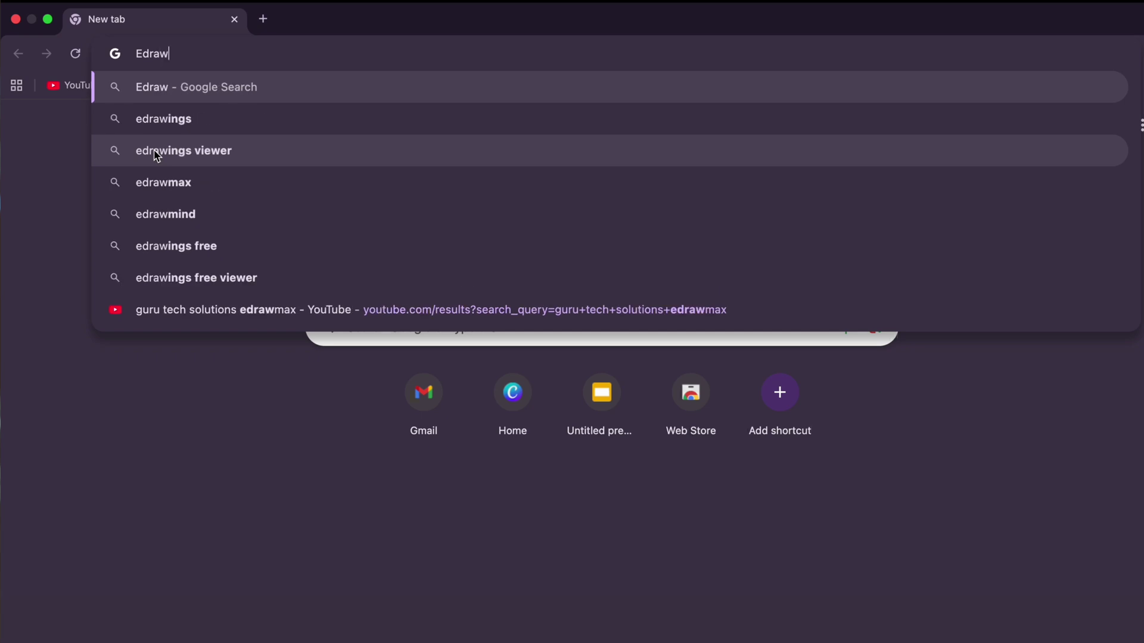
# Search for EdrawMax, download the free installer edrawmax_setup_full5518.dmg in Chrome, and open it
pyautogui.write('Max')
pyautogui.press('Return')
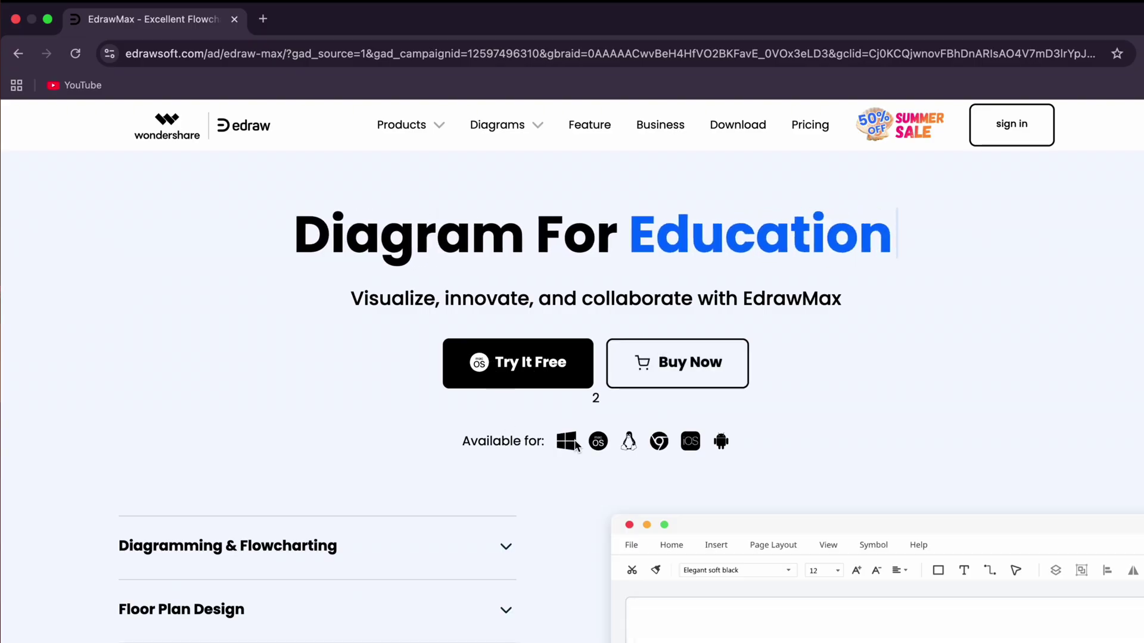
pyautogui.moveTo(537, 124)
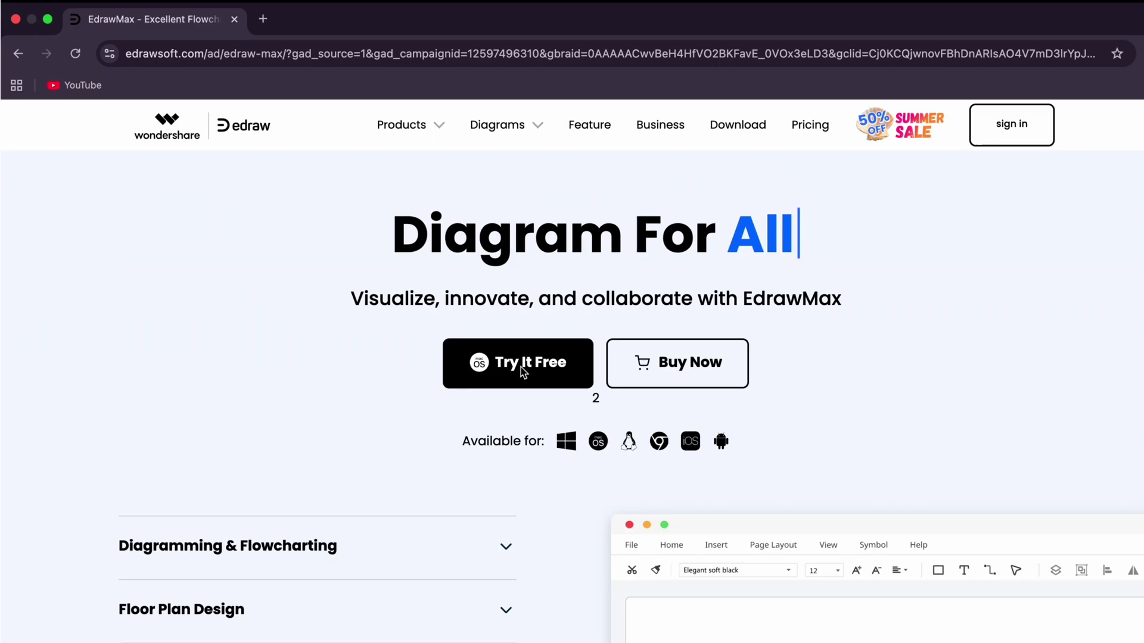
pyautogui.click(521, 365)
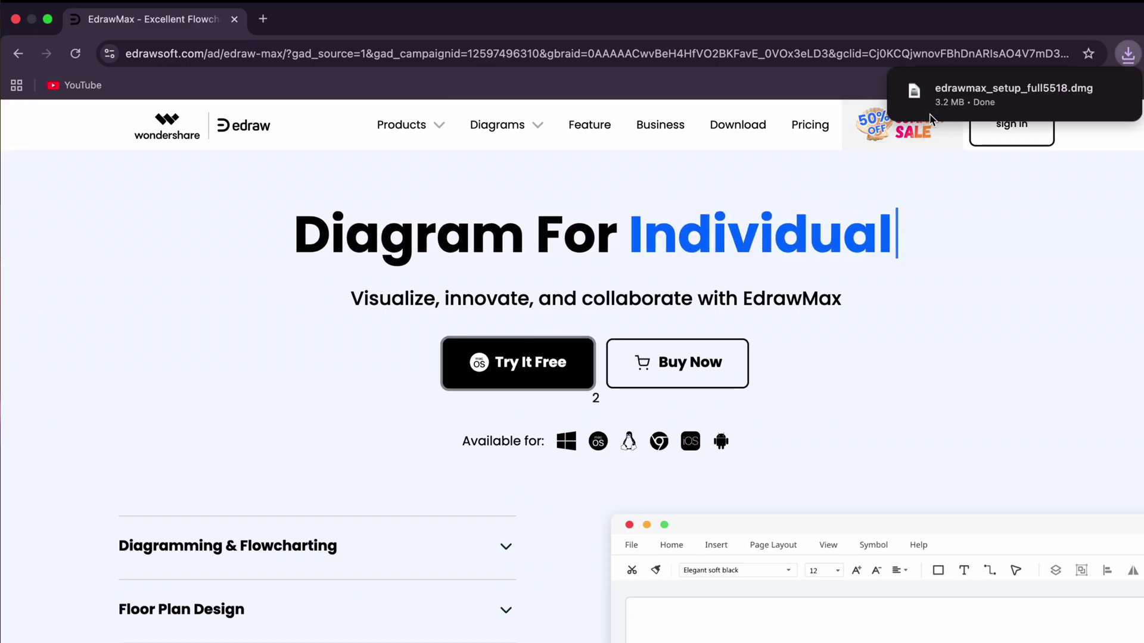
pyautogui.click(1043, 92)
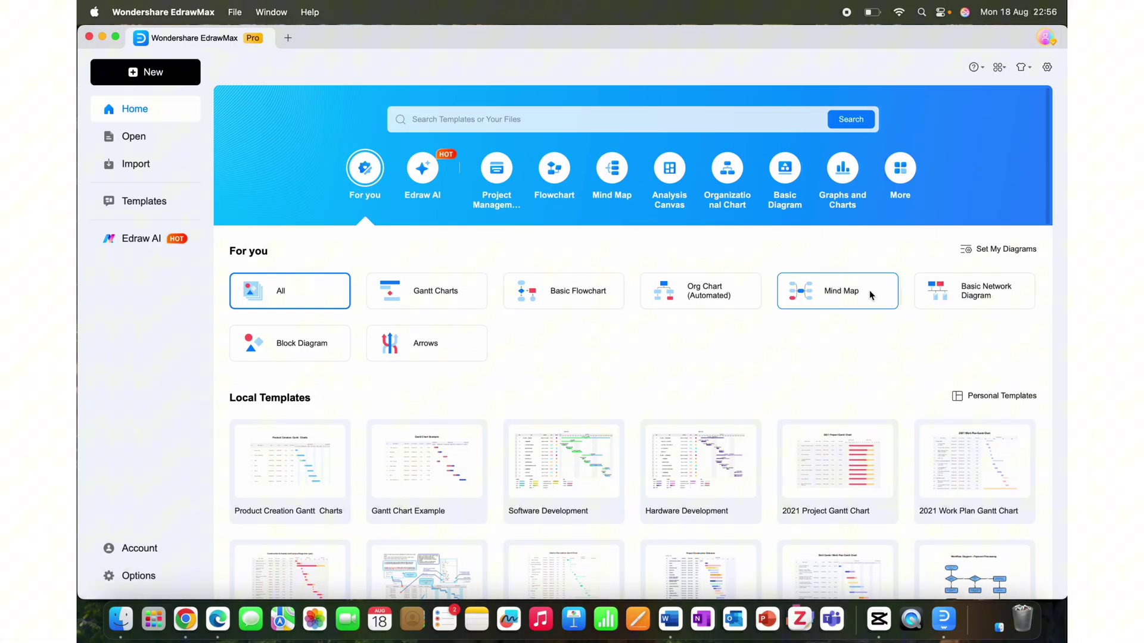
pyautogui.scroll(-10, 473, 322)
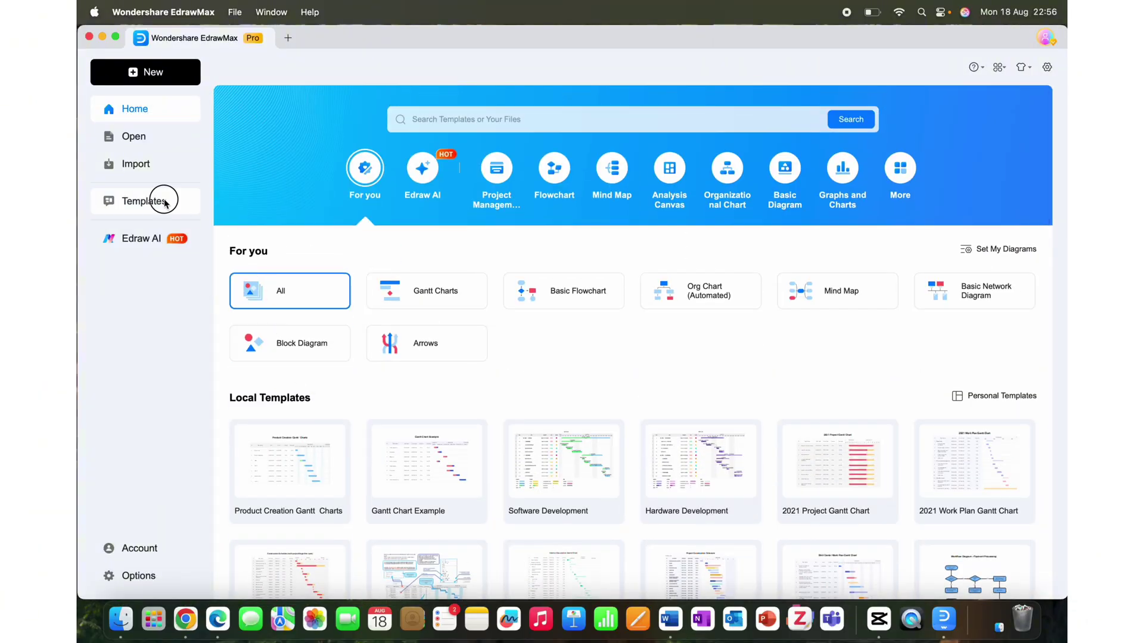
pyautogui.click(162, 200)
pyautogui.click(147, 109)
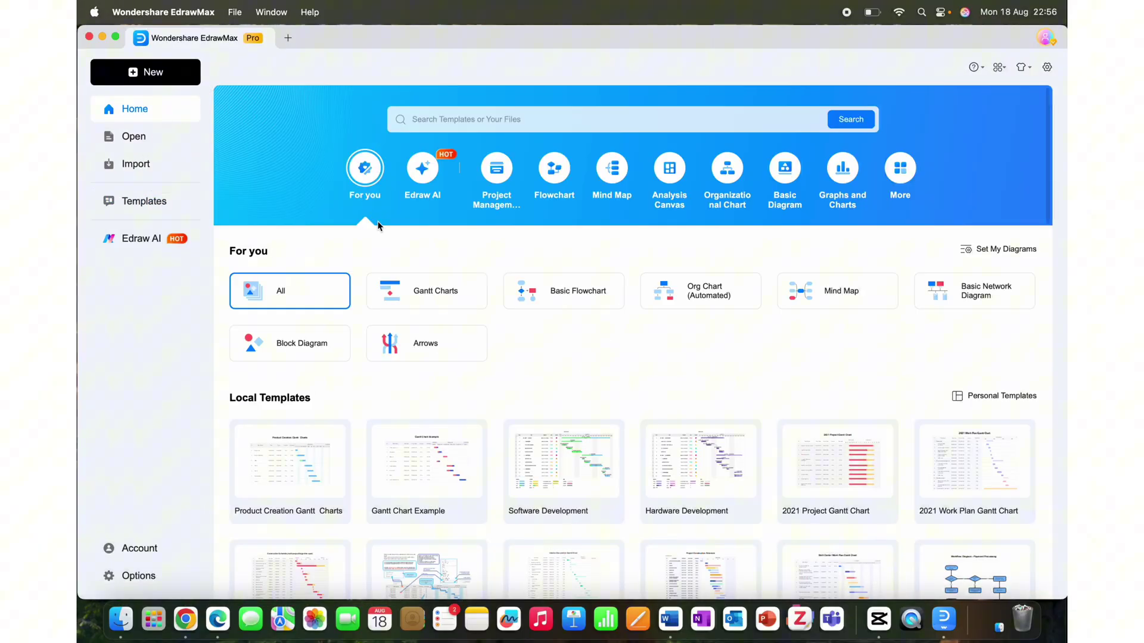
pyautogui.scroll(-2, 377, 226)
pyautogui.scroll(2, 452, 149)
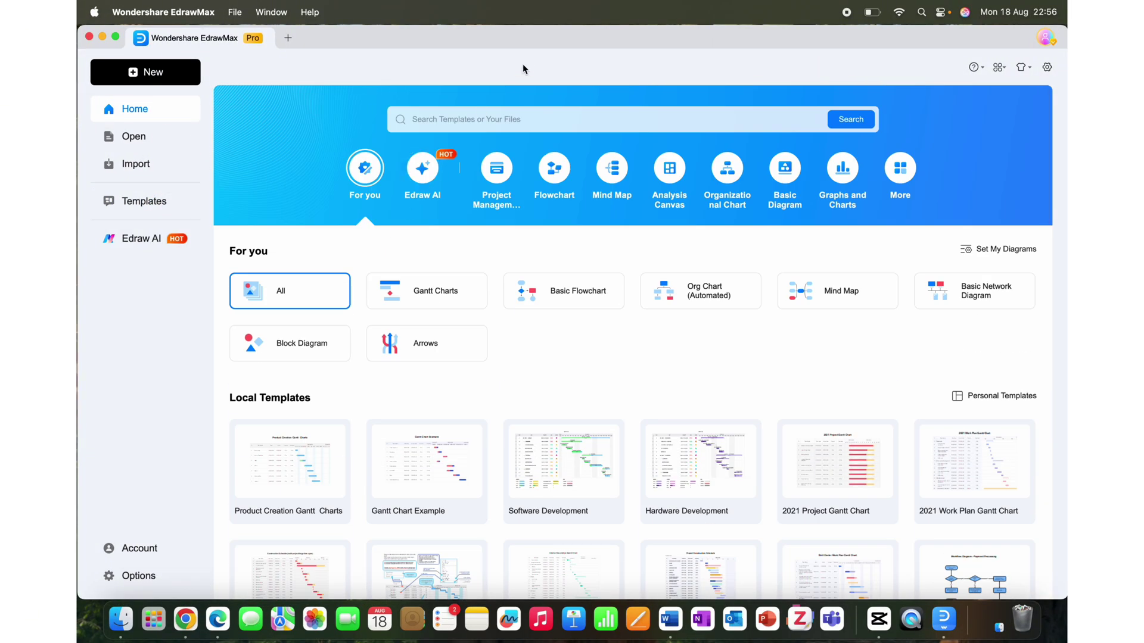
pyautogui.click(461, 125)
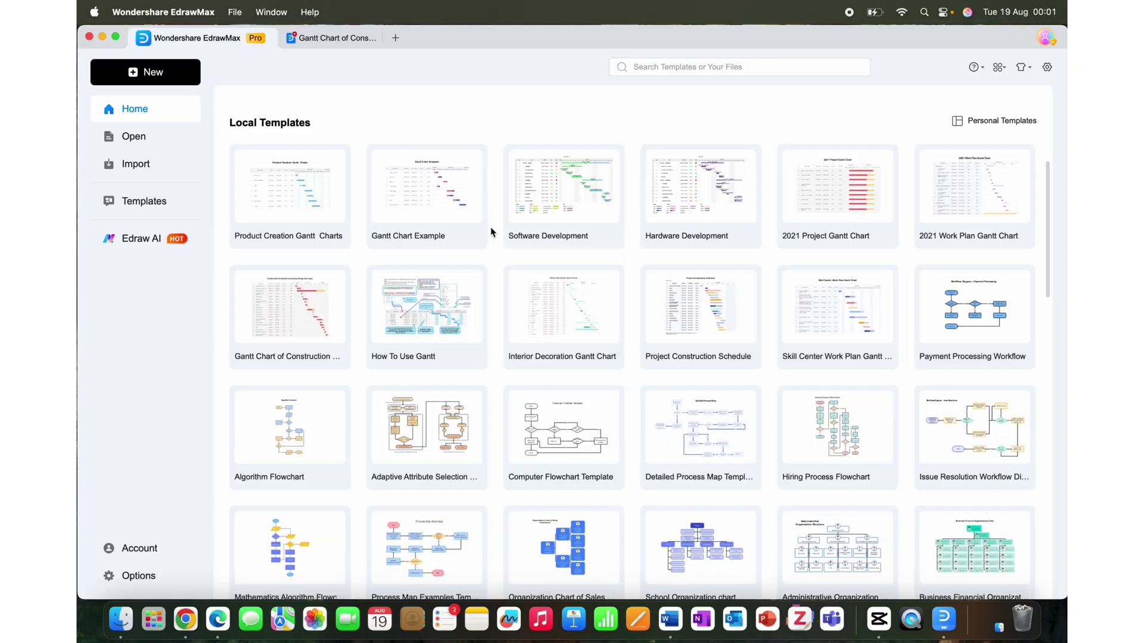
pyautogui.scroll(-3, 556, 243)
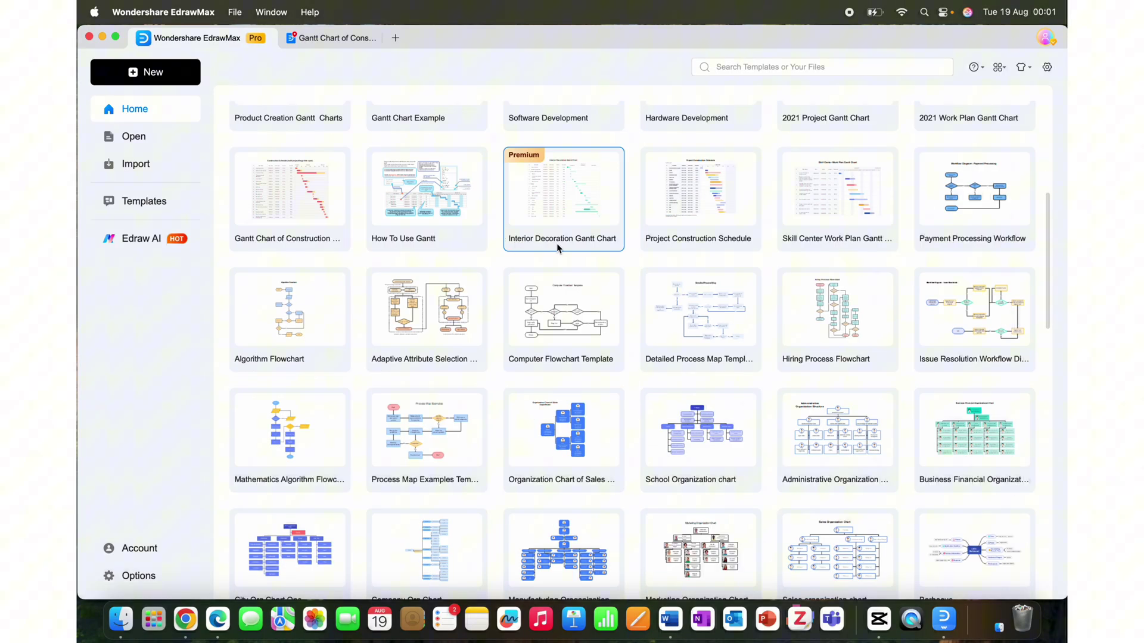
pyautogui.click(707, 424)
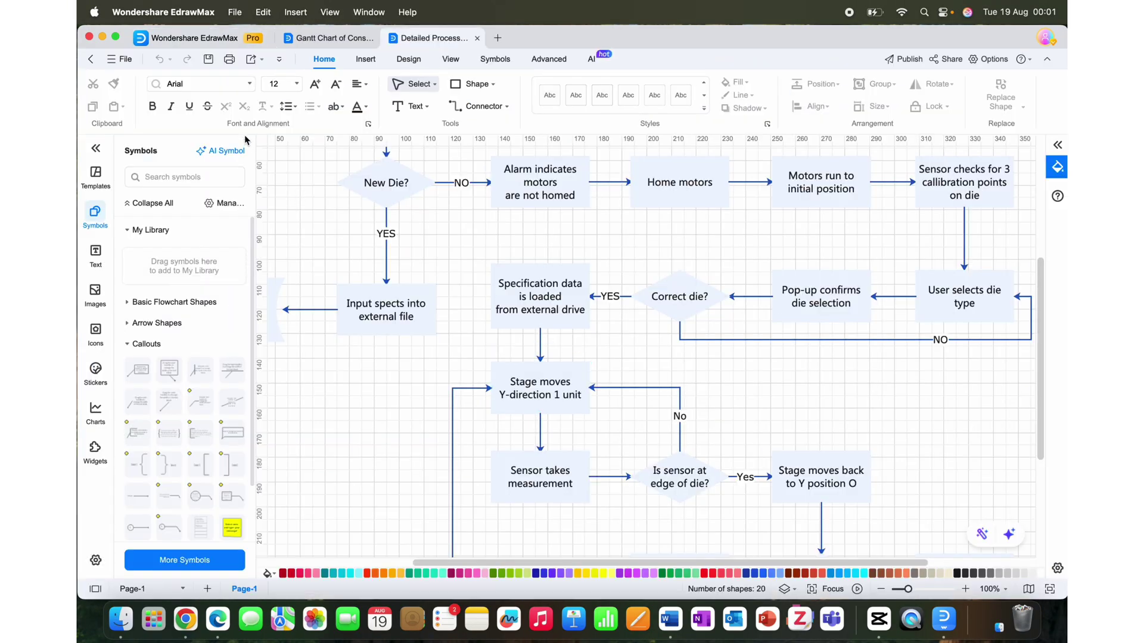
pyautogui.click(199, 39)
pyautogui.scroll(5, 552, 312)
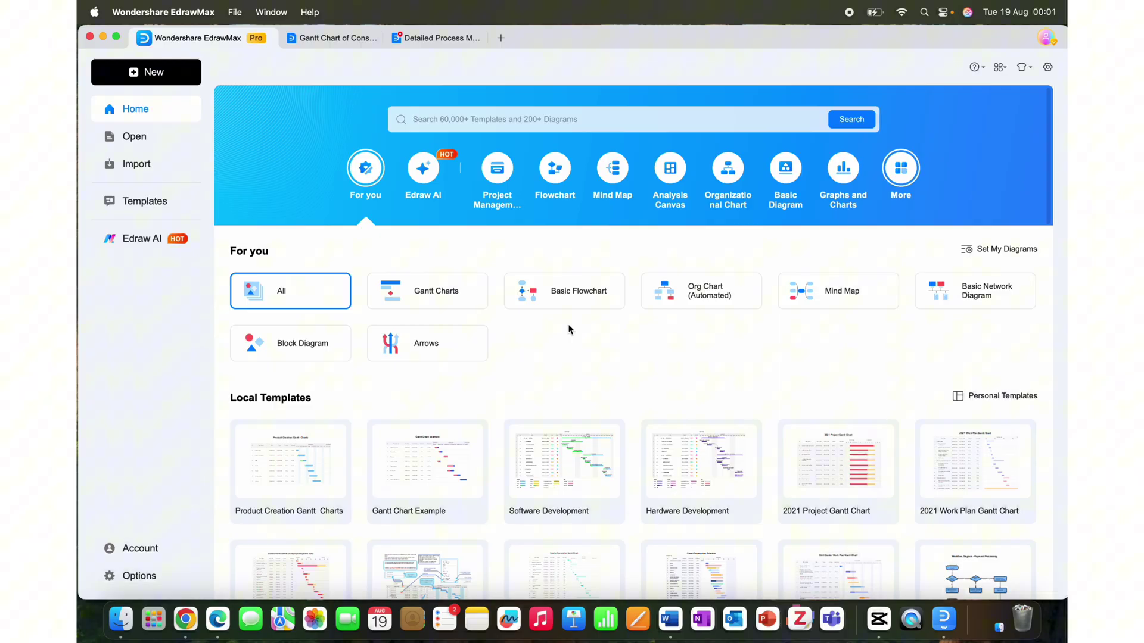
pyautogui.scroll(-10, 572, 330)
pyautogui.click(572, 404)
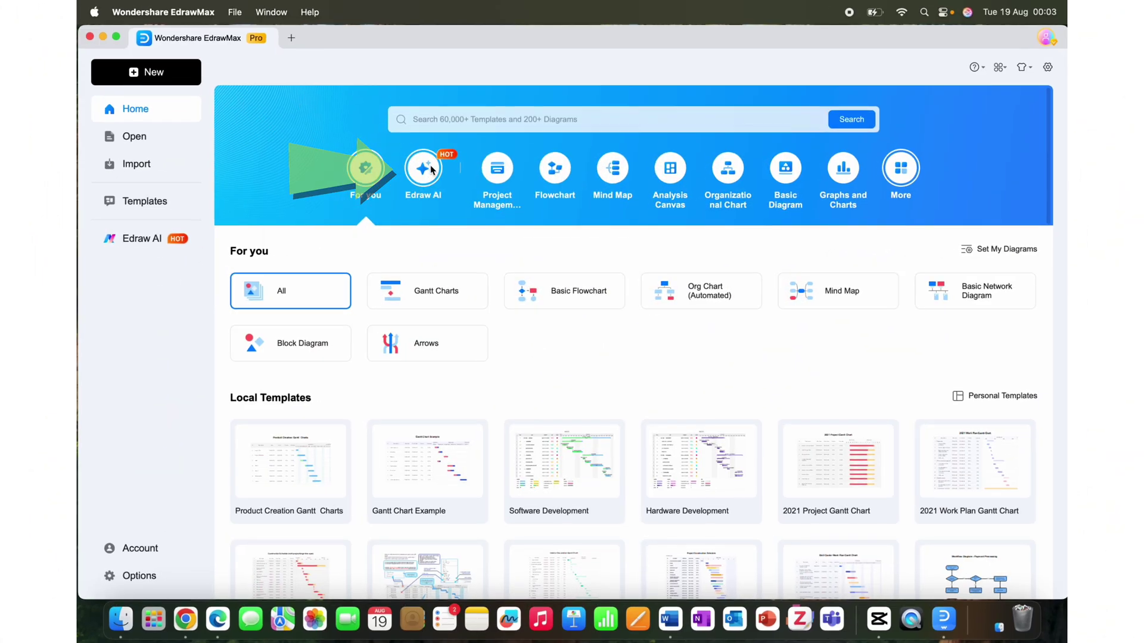
# Enter the Mind Map prompt 'Mitigating climate change' in Edraw AI and optimize it into a detailed description
pyautogui.click(427, 167)
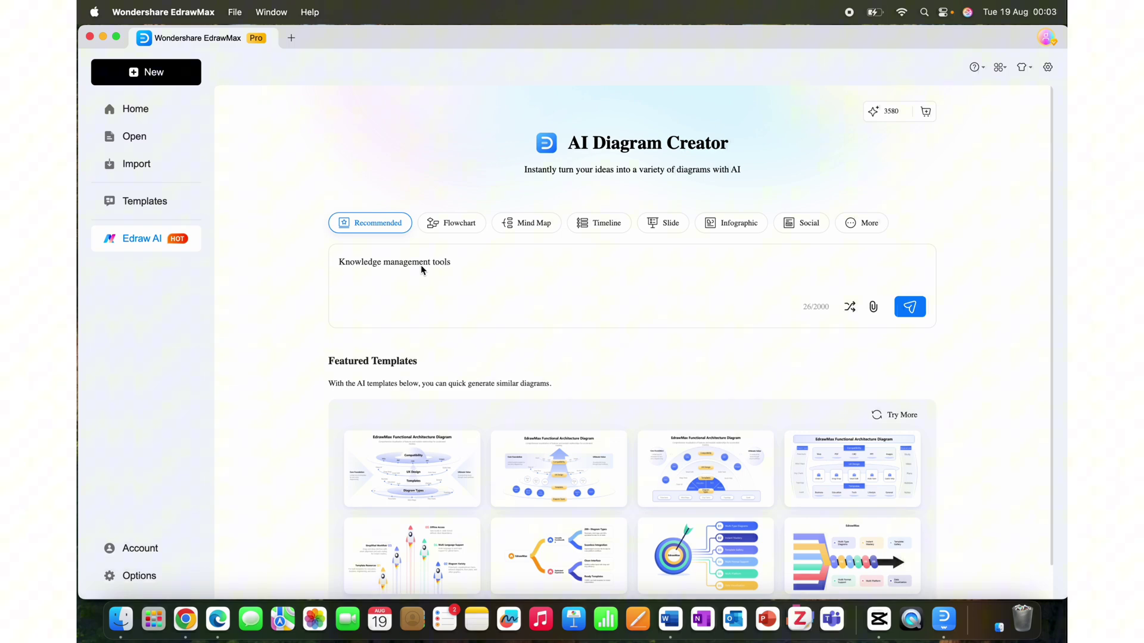
pyautogui.click(454, 265)
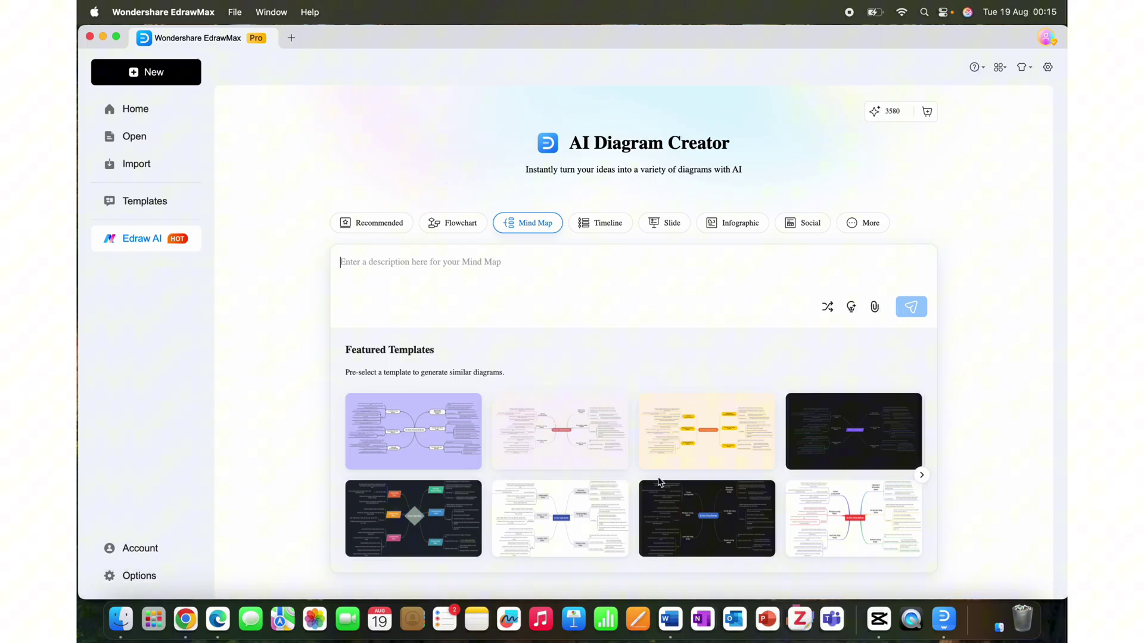
pyautogui.write('Mitigating climate change')
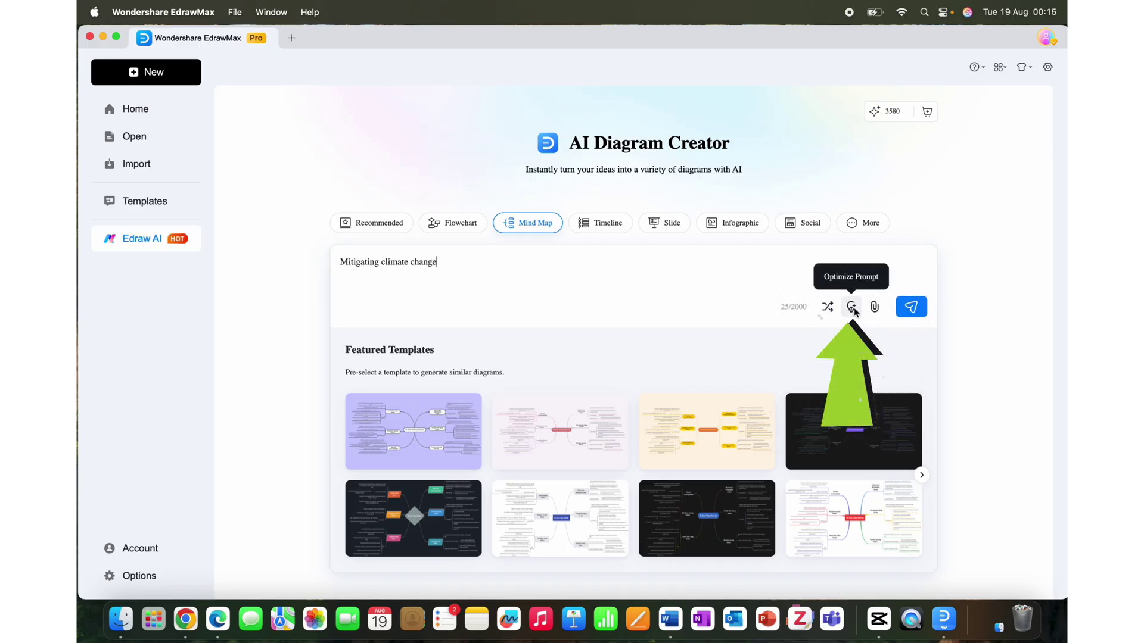
pyautogui.click(850, 307)
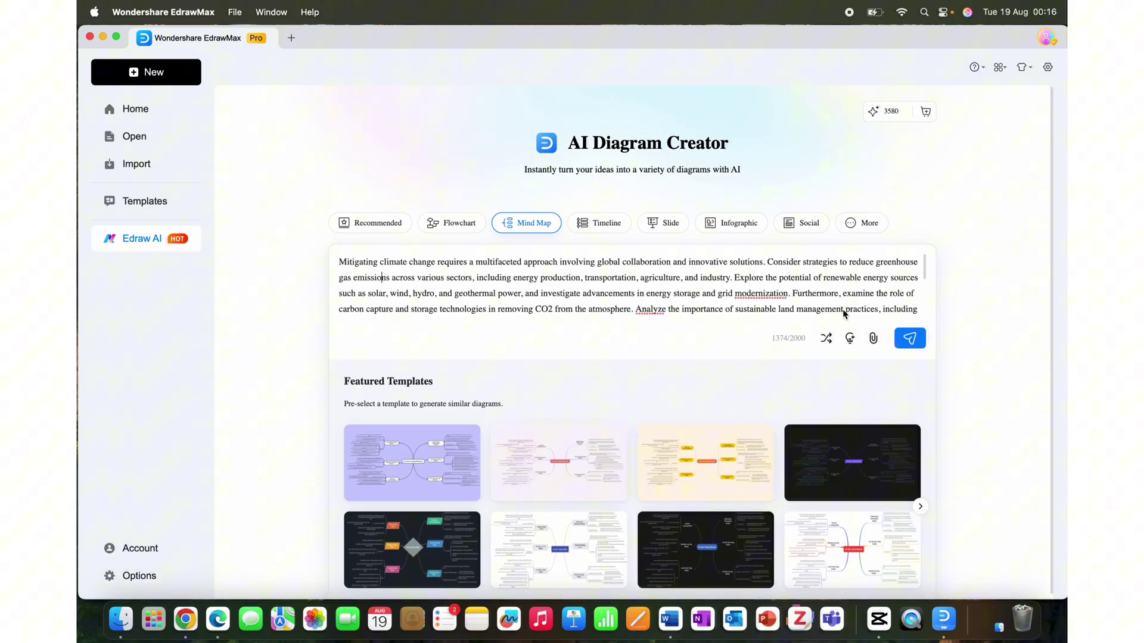
# Generate the climate-change mind map, open it as Drawing14, and add a stock photo
pyautogui.click(907, 339)
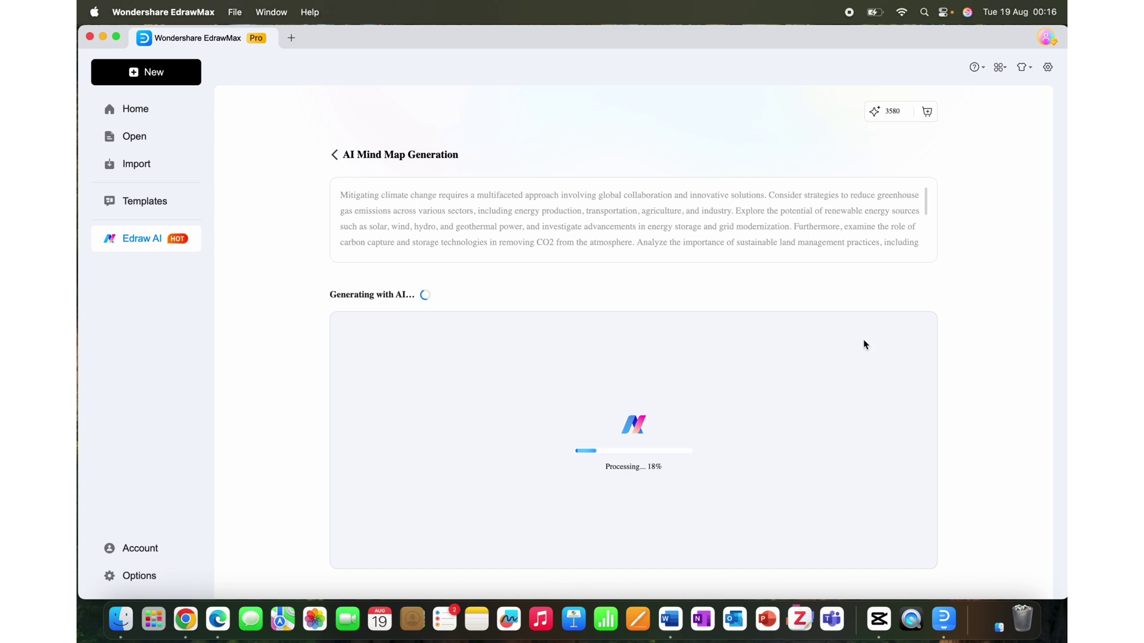
pyautogui.scroll(-2, 596, 452)
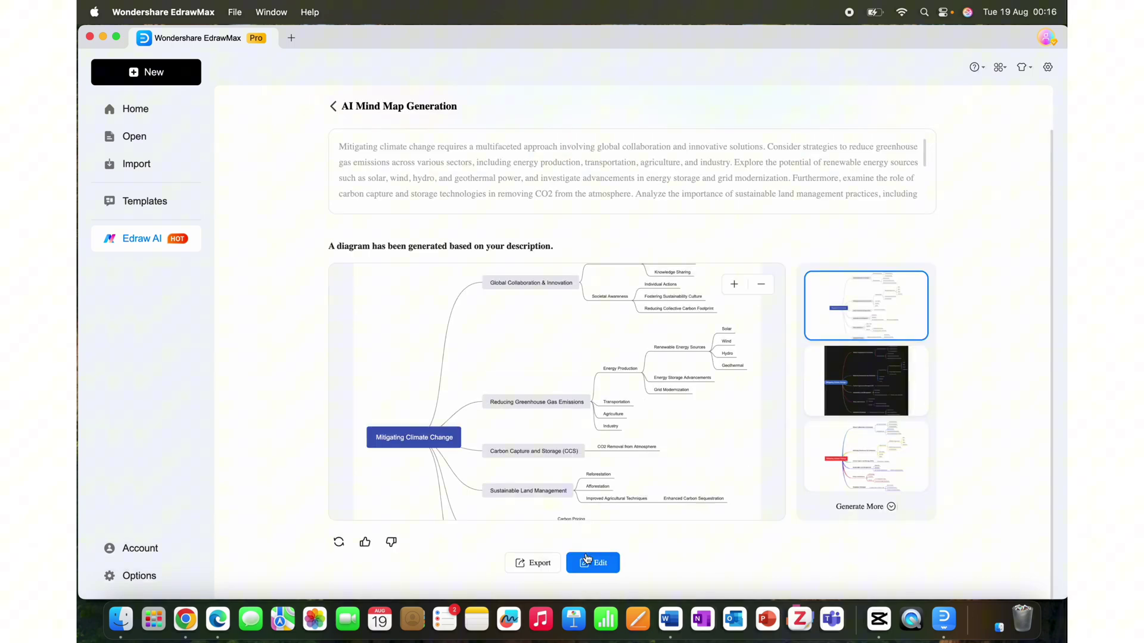
pyautogui.click(585, 562)
pyautogui.scroll(-3, 560, 367)
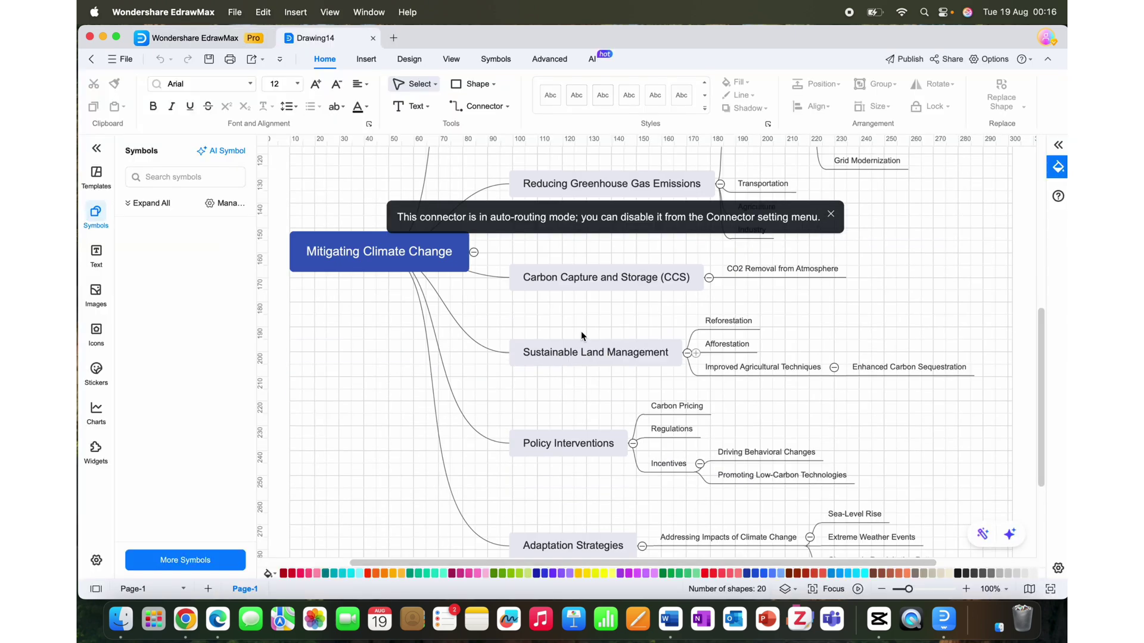
pyautogui.scroll(3, 581, 334)
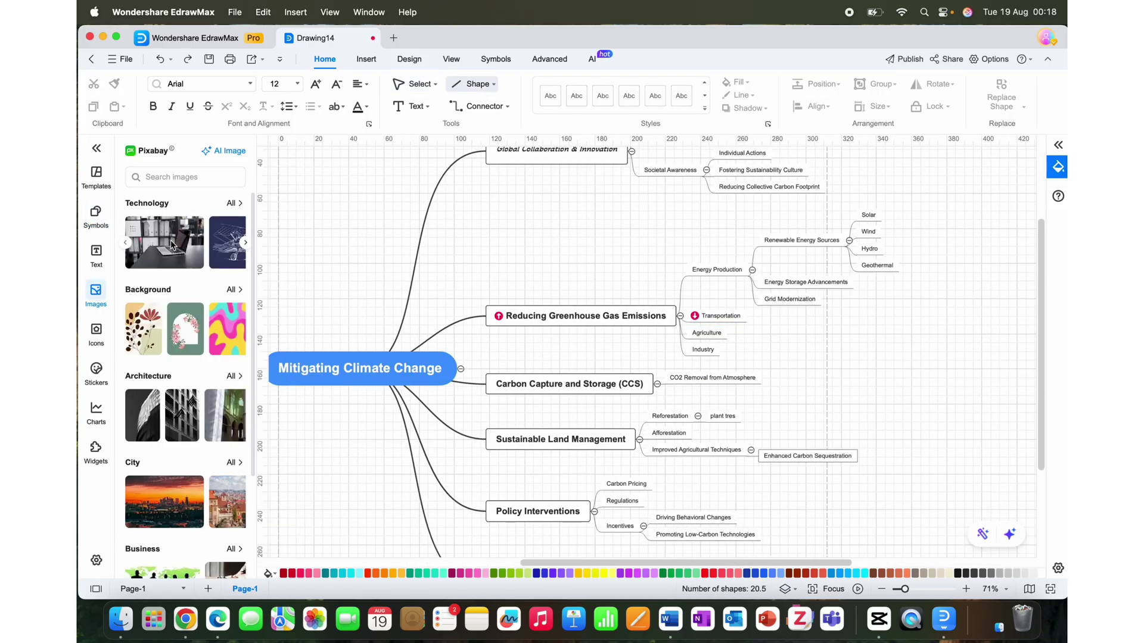
pyautogui.click(171, 244)
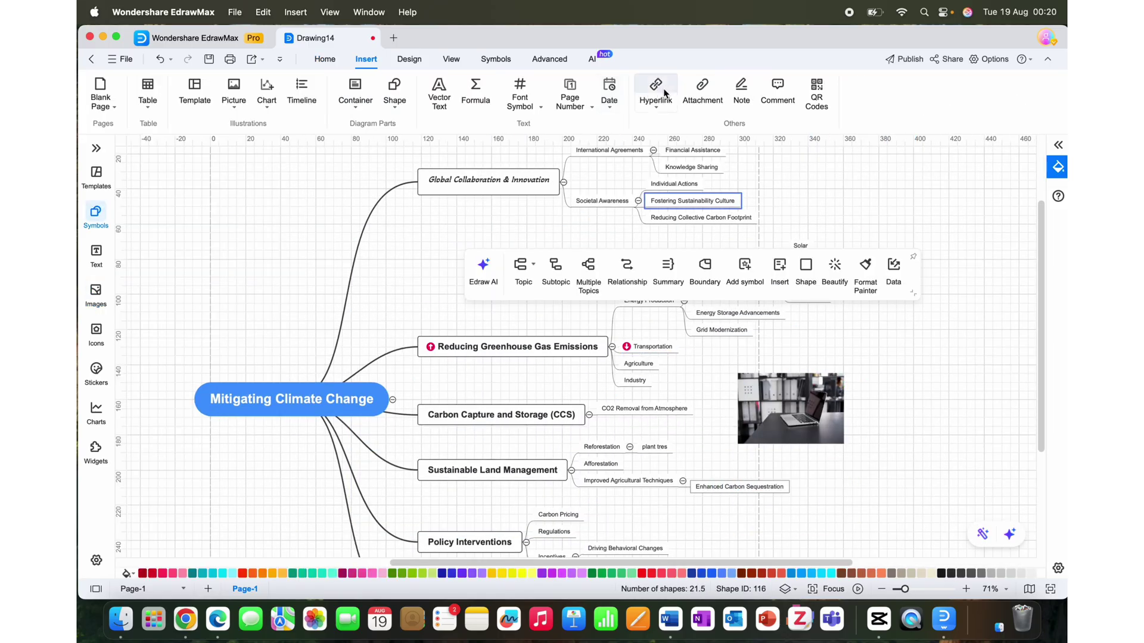
pyautogui.click(665, 94)
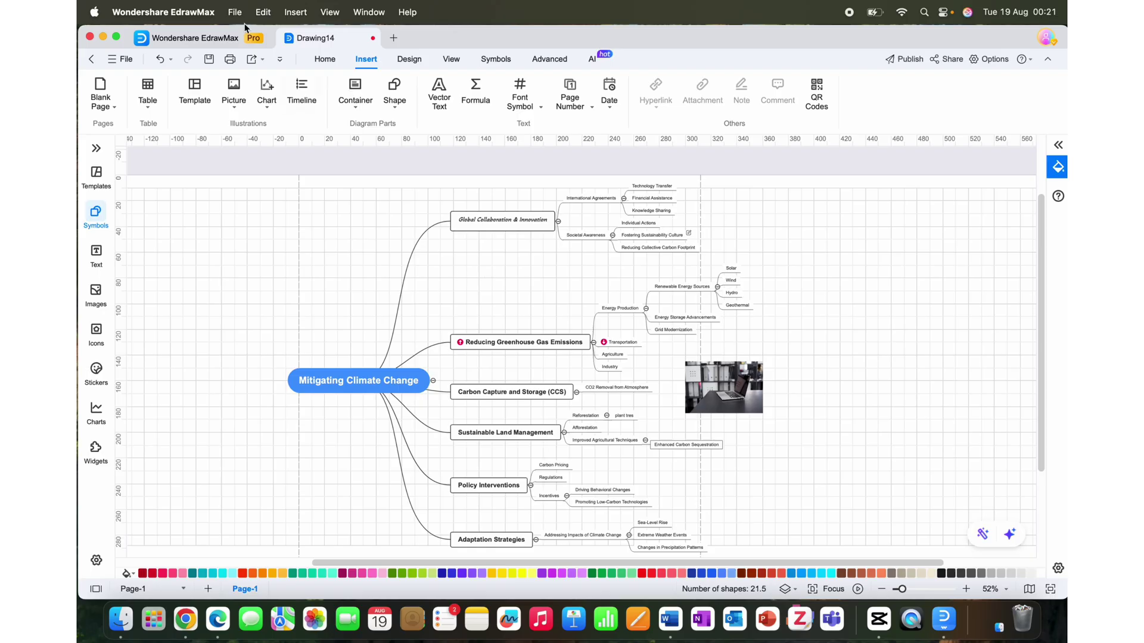
# Export the mind map to PDF as Drawing14 with the default export settings
pyautogui.click(113, 62)
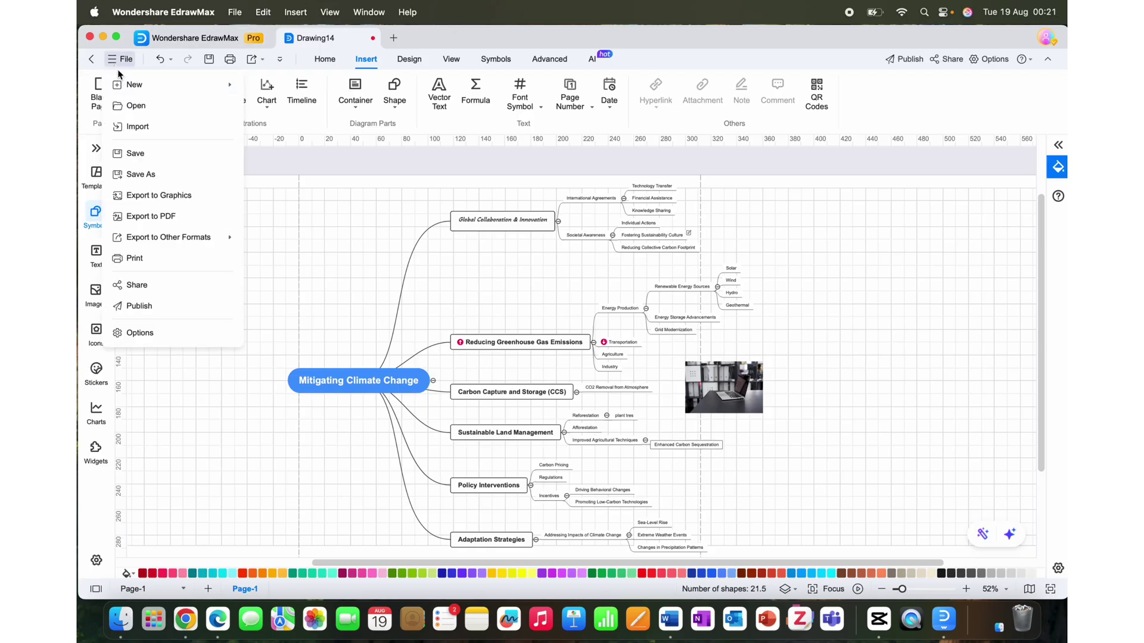
pyautogui.moveTo(158, 238)
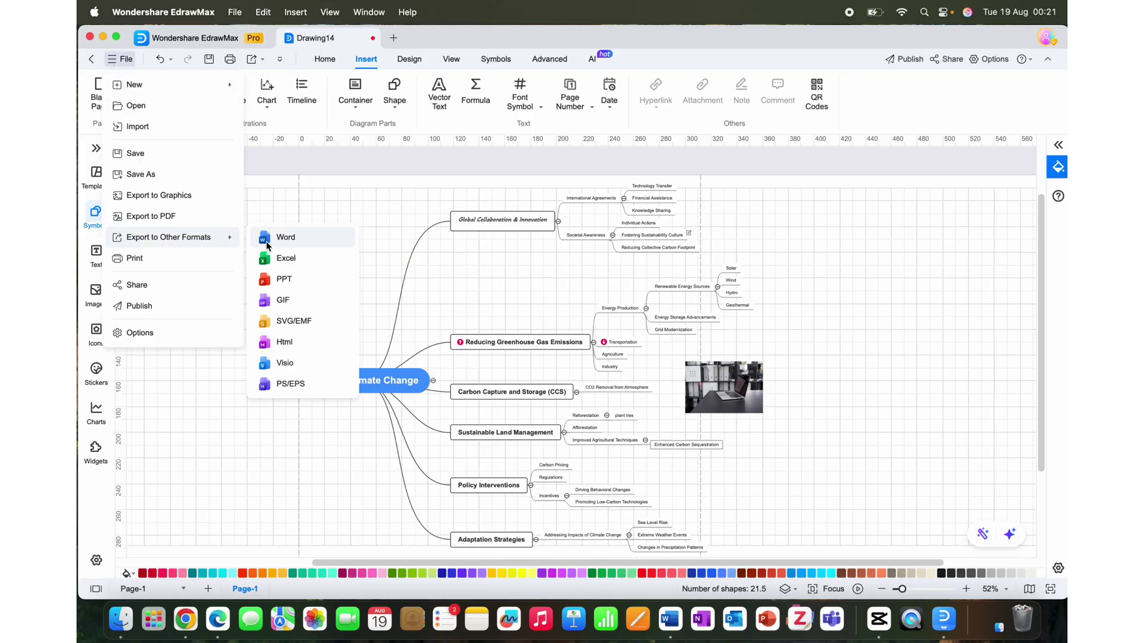
pyautogui.click(191, 215)
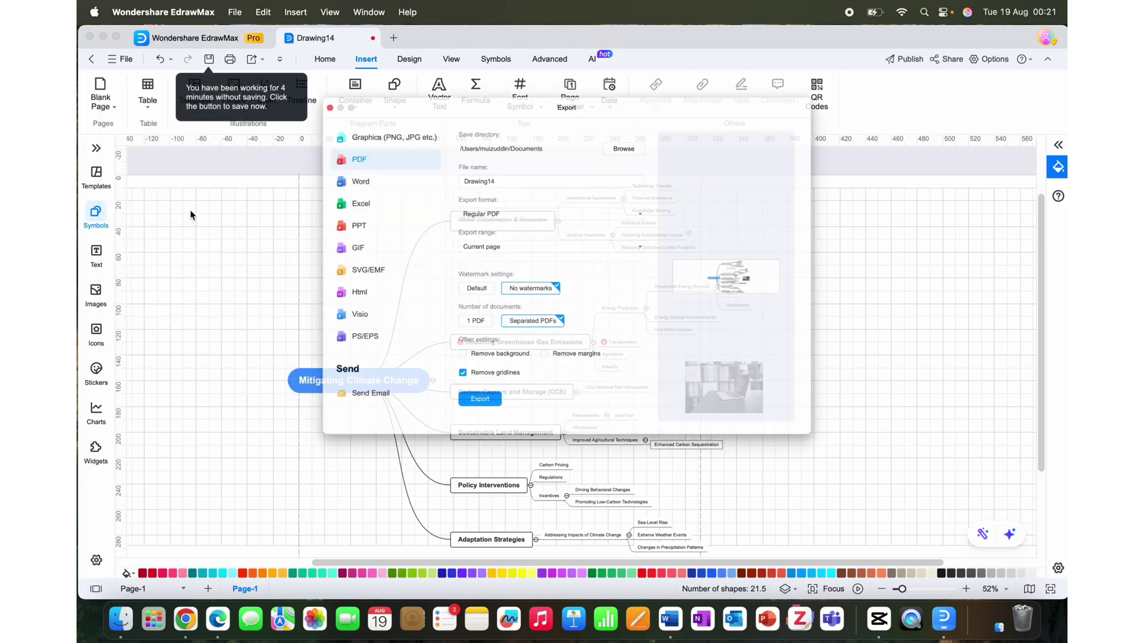
pyautogui.click(452, 429)
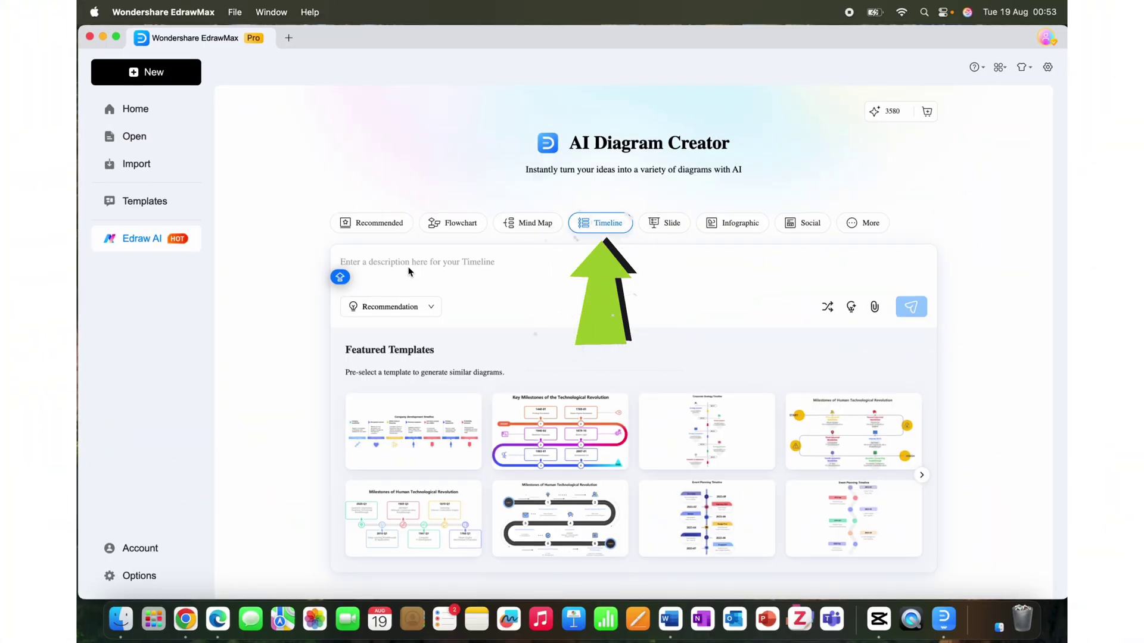
# Generate the 'Evolution of human beings' timeline and open it as an editable drawing
pyautogui.write('Evolution of human bei')
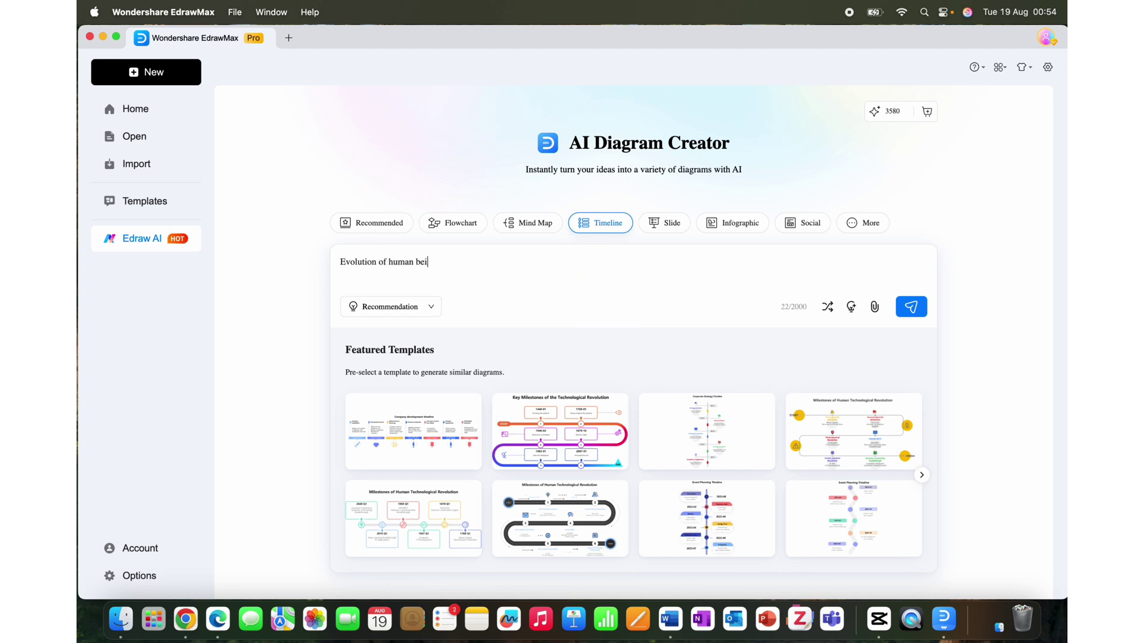
pyautogui.write('ngs')
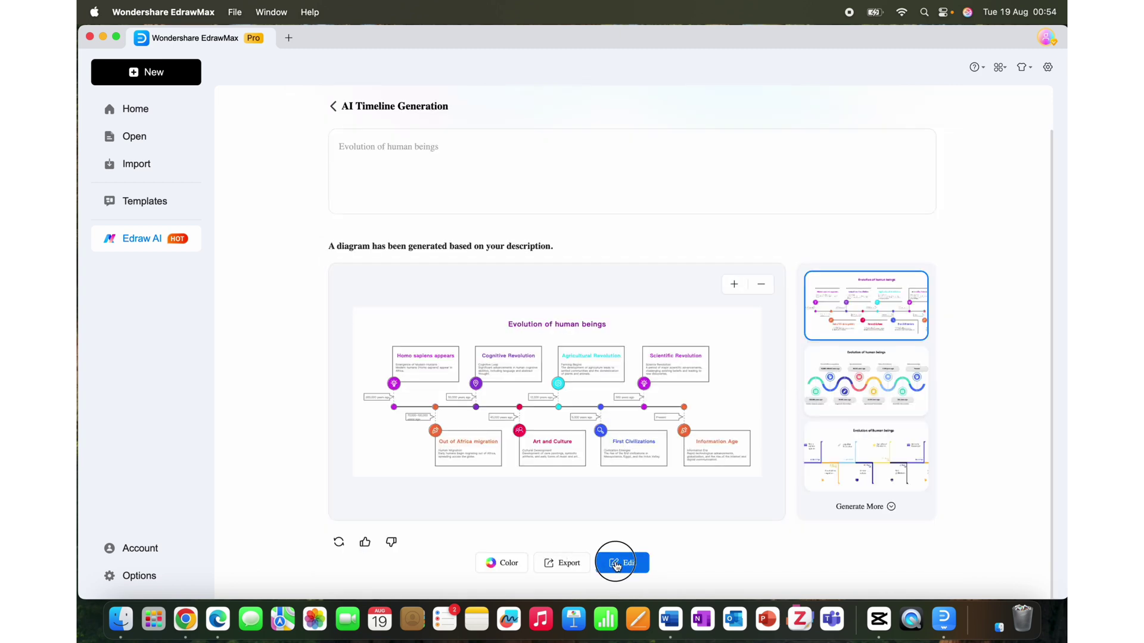
pyautogui.click(616, 563)
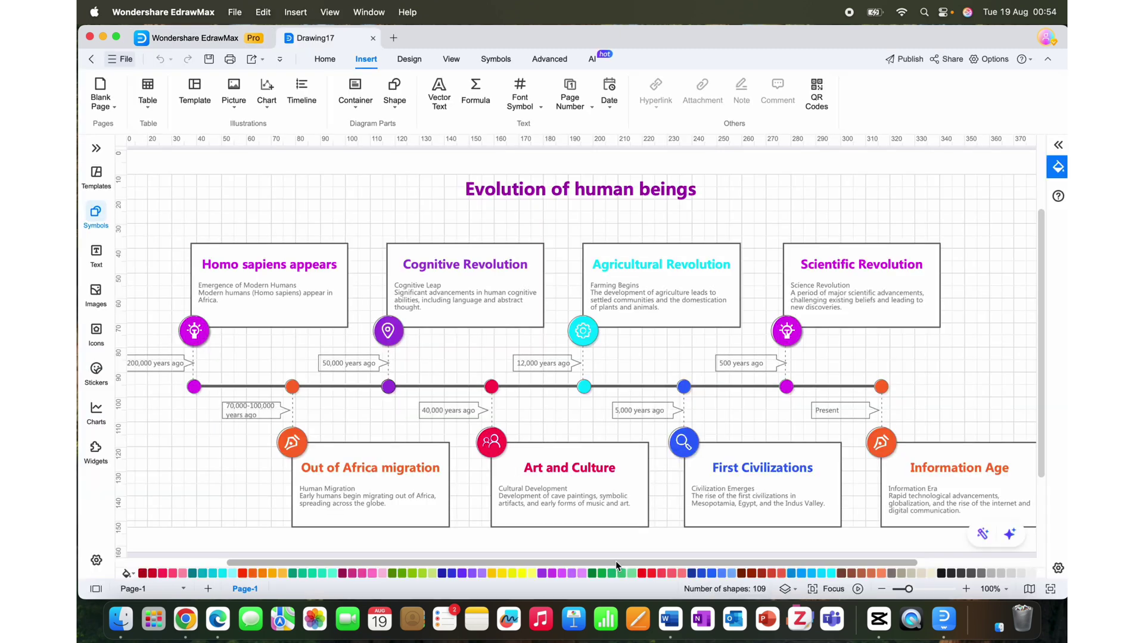
# Set the Homo sapiens appears card to .AppleSystemUIFont and export the timeline as an image
pyautogui.click(279, 313)
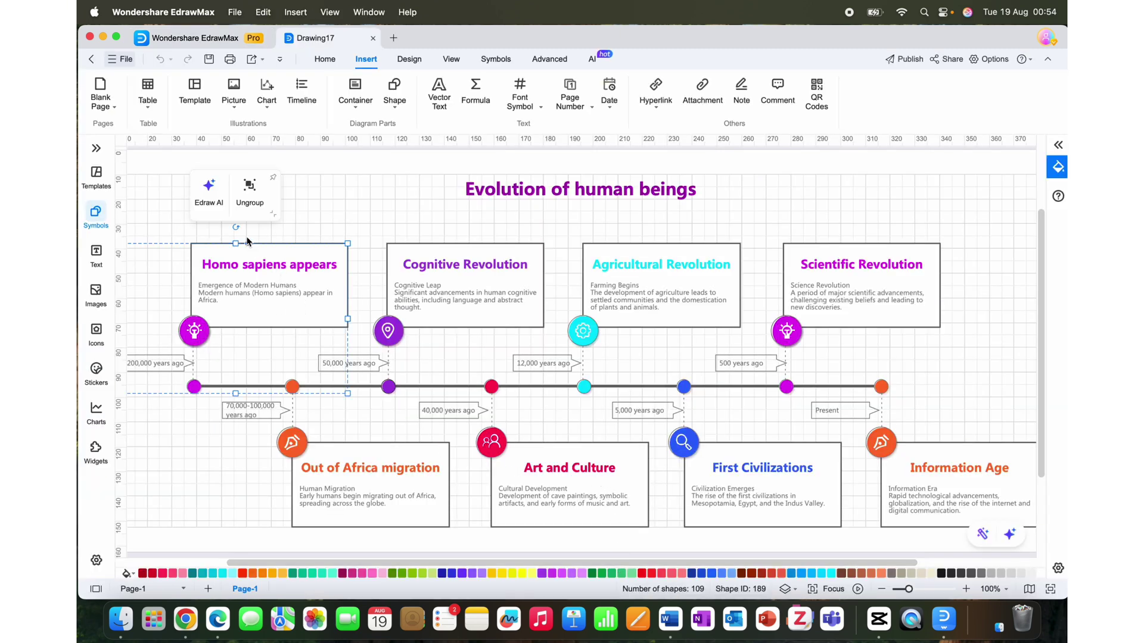
pyautogui.click(324, 59)
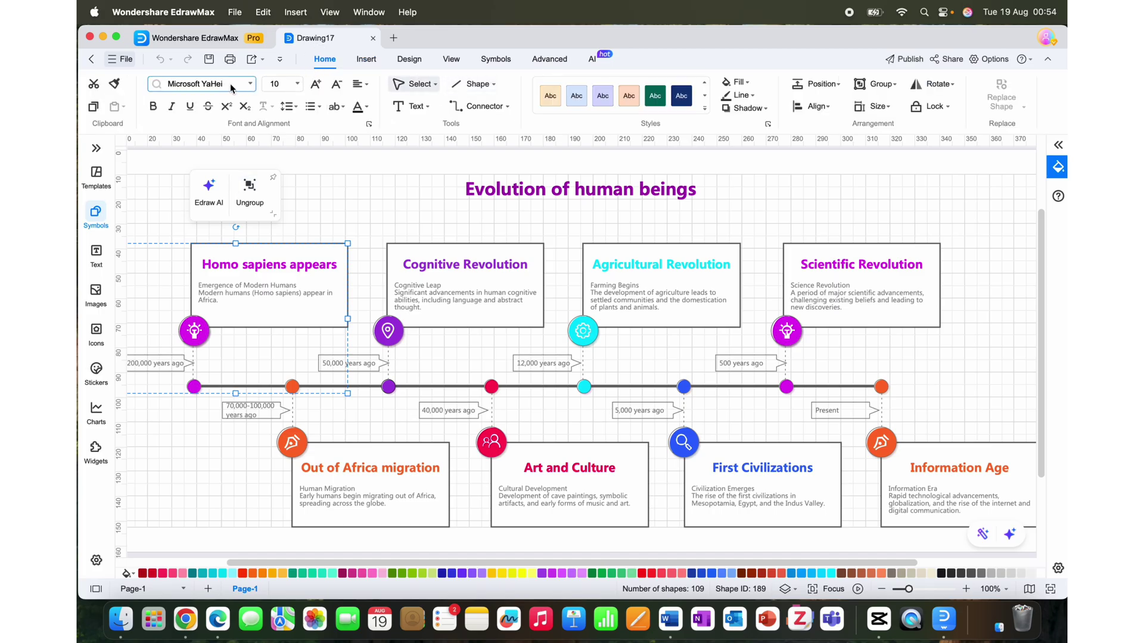
pyautogui.click(251, 90)
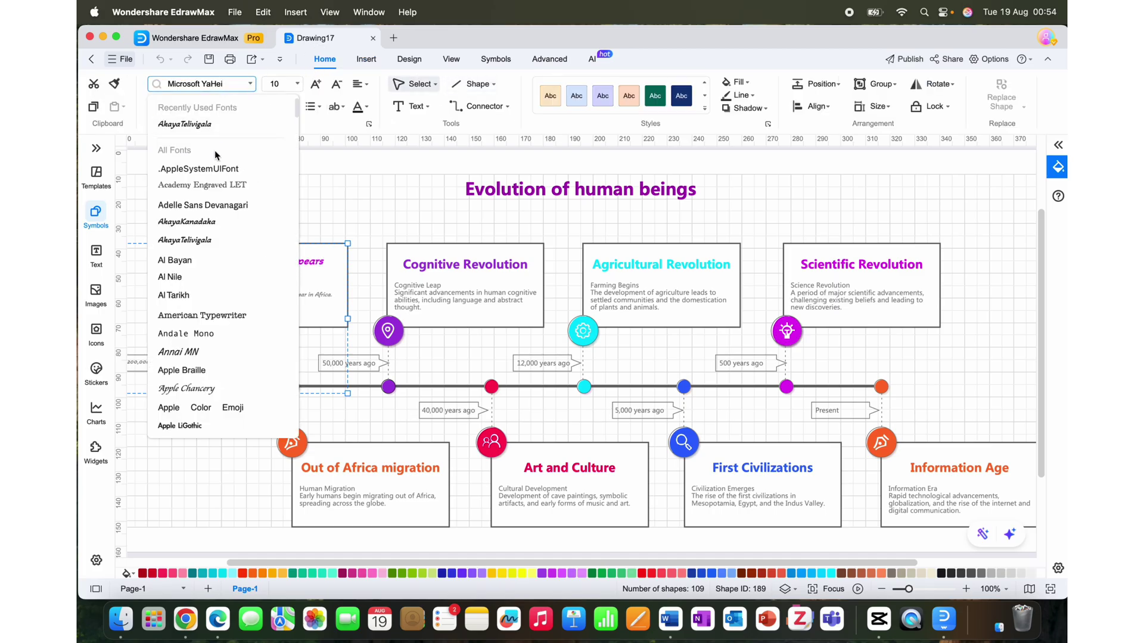
pyautogui.click(292, 169)
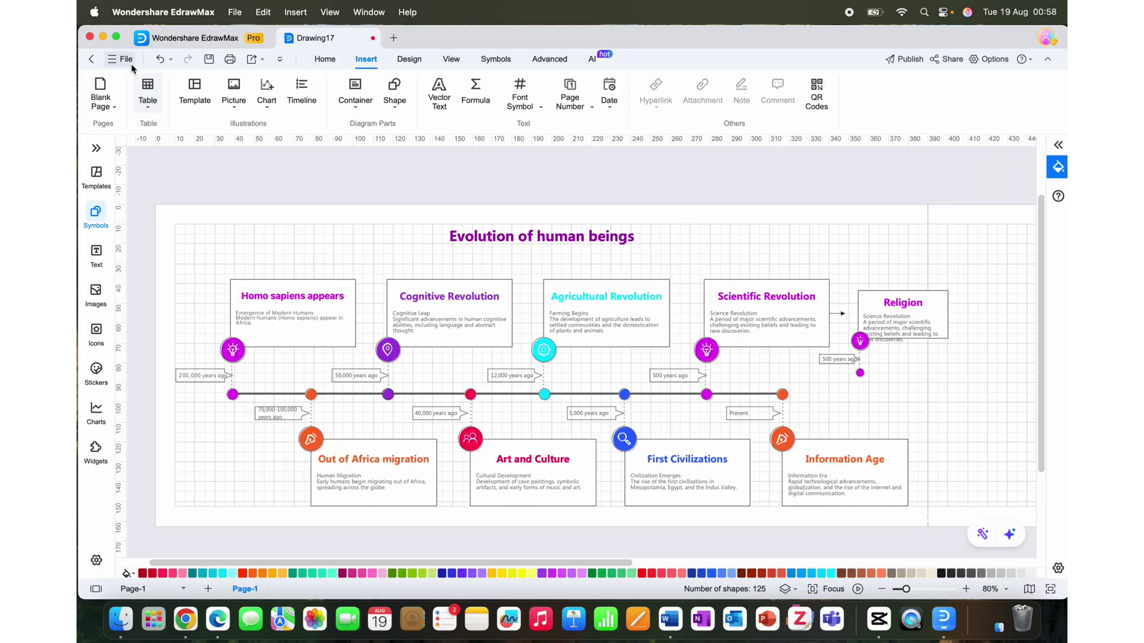
pyautogui.click(127, 59)
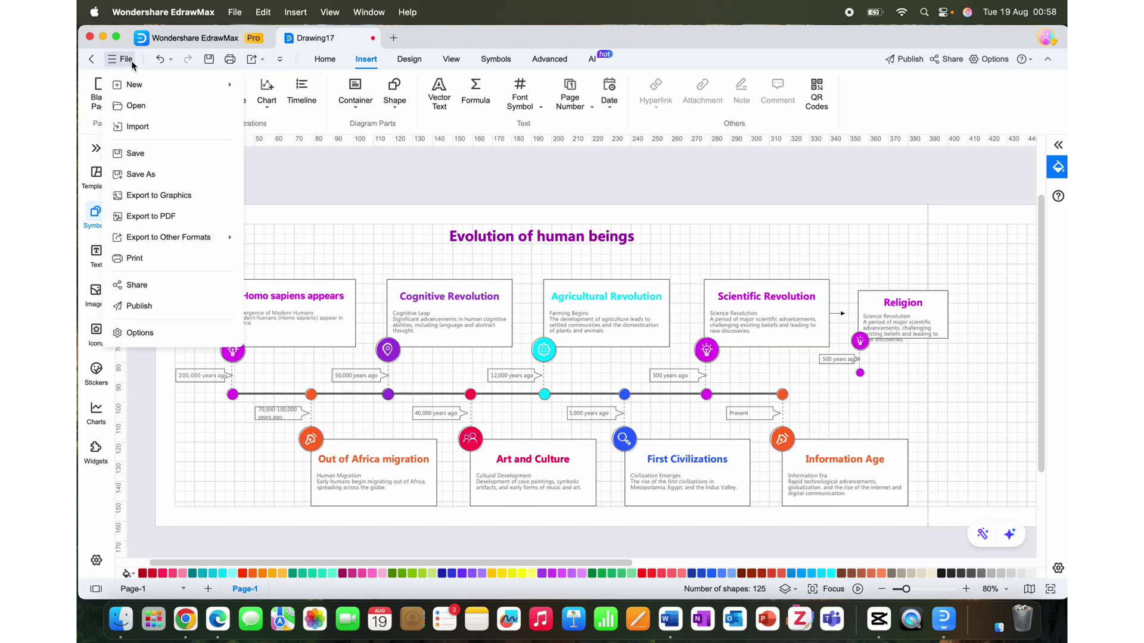
pyautogui.click(159, 197)
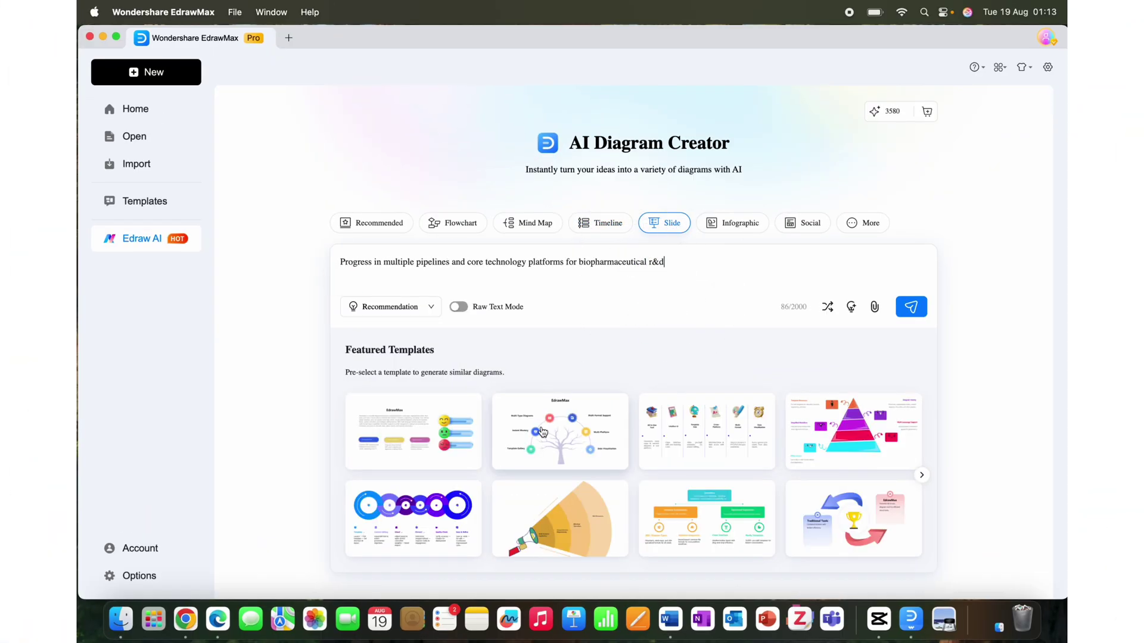
# Generate a slide from the first template with the prompt 'WHAT IS THE FUTURE OF WRITING?'
pyautogui.press('capslock')
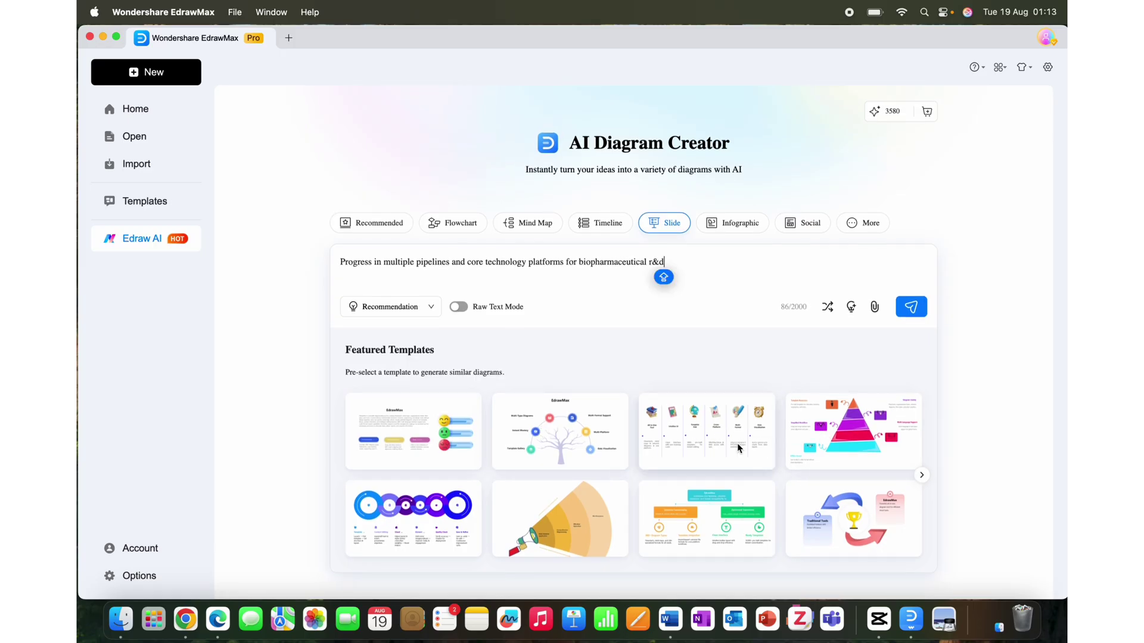
pyautogui.click(445, 447)
pyautogui.tripleClick(488, 271)
pyautogui.write('WHAT IS THE FUTURE OF WRITING?')
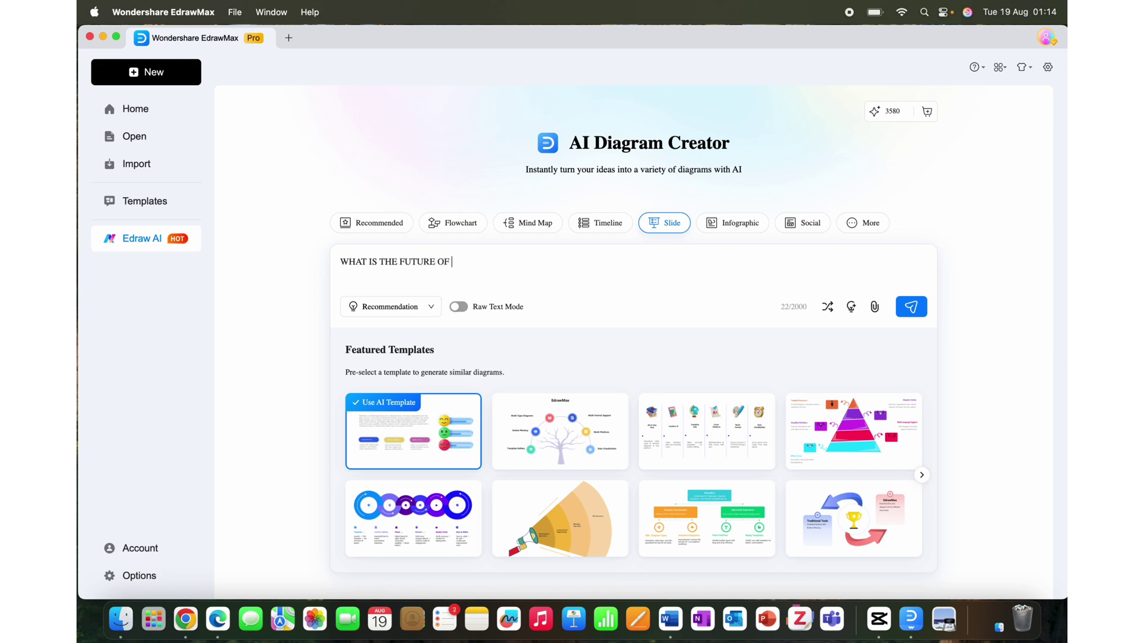
pyautogui.click(910, 307)
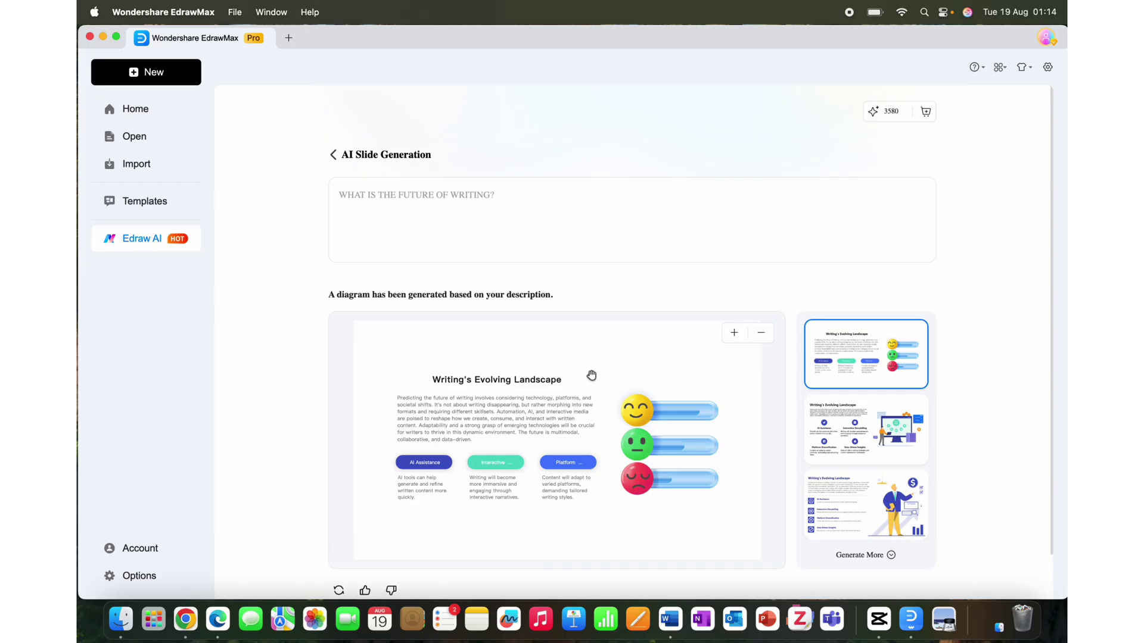
# Open the Writing's Evolving Landscape slide as editable Drawing18 and scroll through the canvas
pyautogui.scroll(-2, 280, 447)
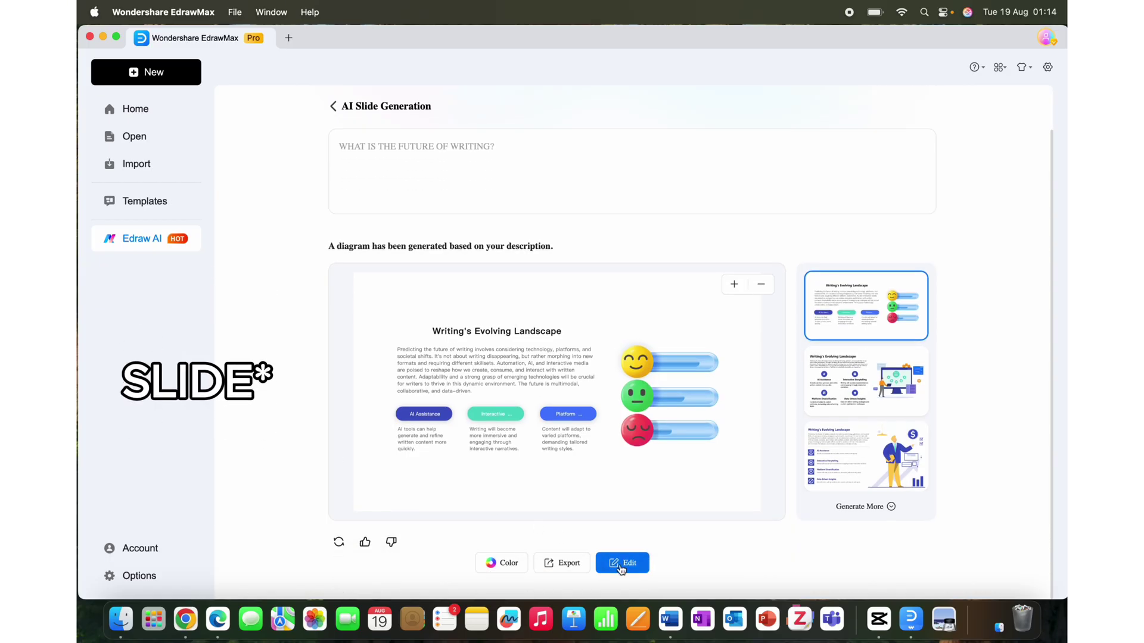
pyautogui.click(626, 567)
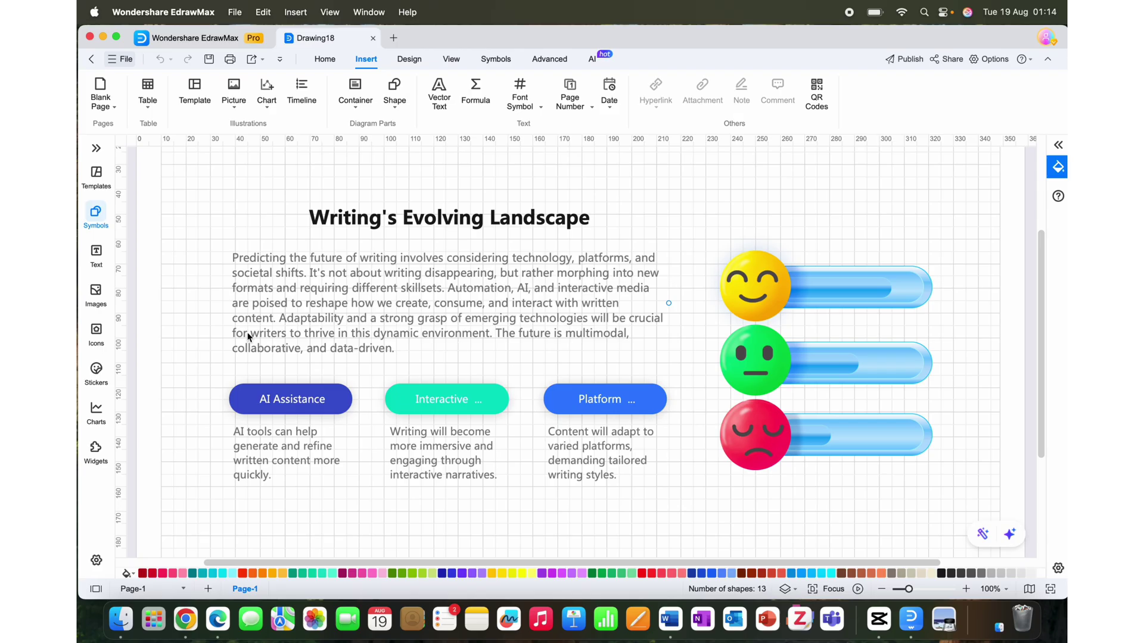
pyautogui.scroll(-5, 734, 420)
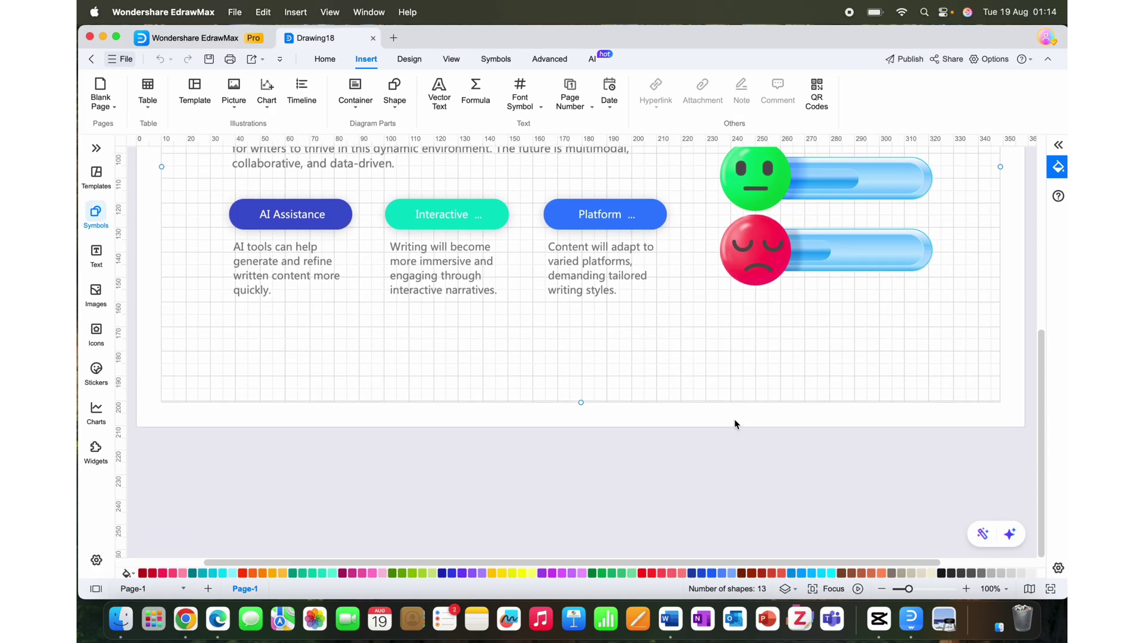
pyautogui.scroll(5, 734, 420)
pyautogui.scroll(-1, 734, 420)
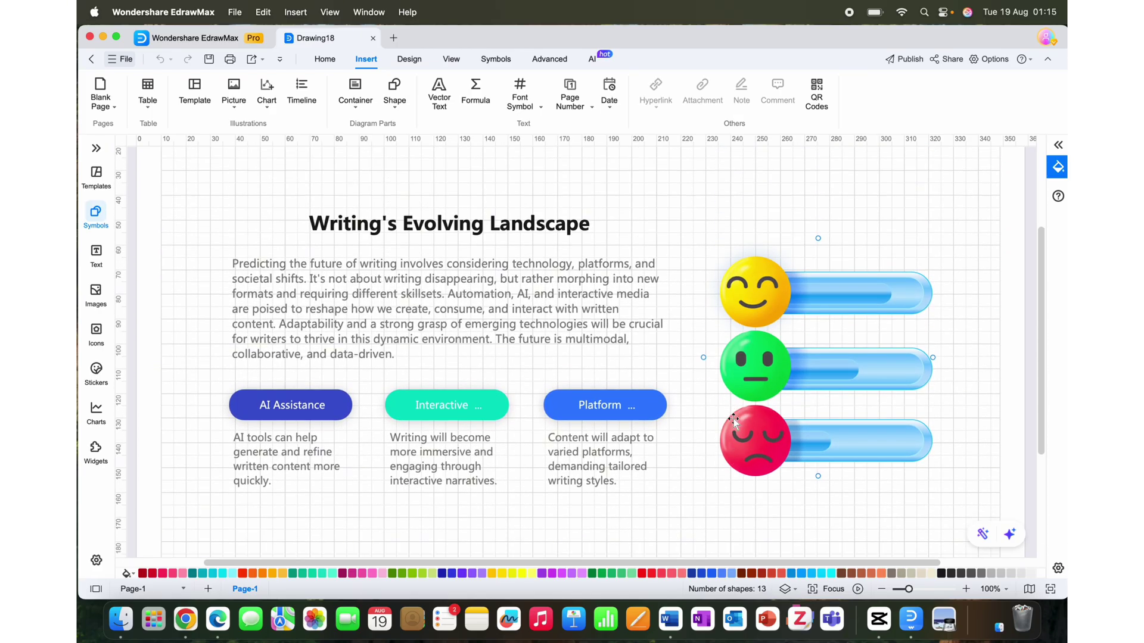
pyautogui.scroll(-2, 734, 420)
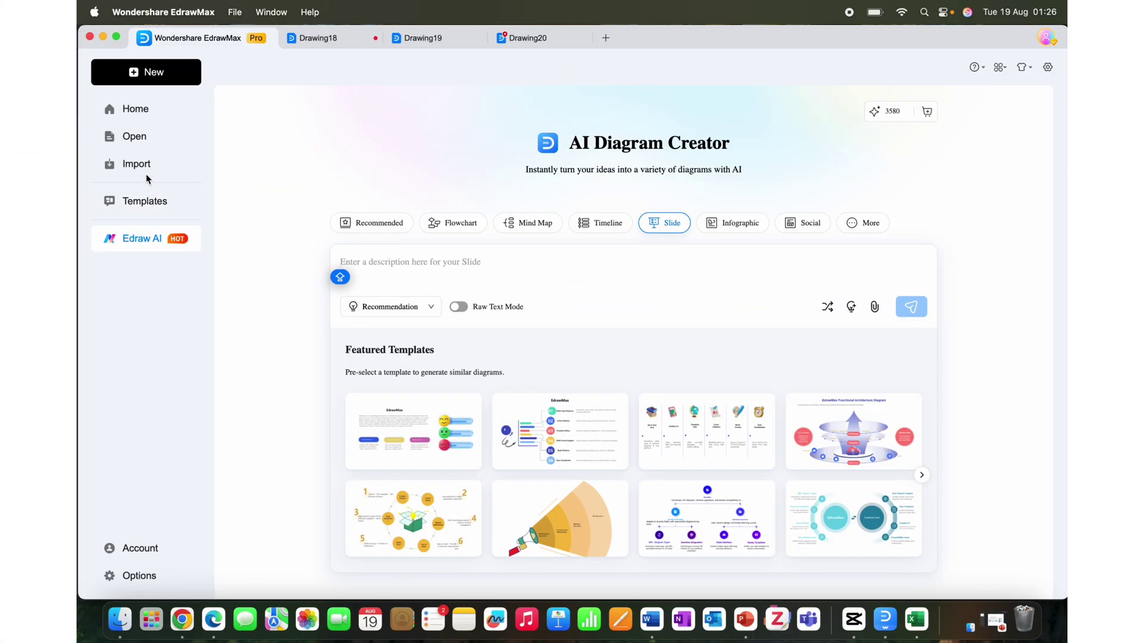
# Generate an Earth comparison infographic from the first Infographic template and open it as Drawing21
pyautogui.click(147, 108)
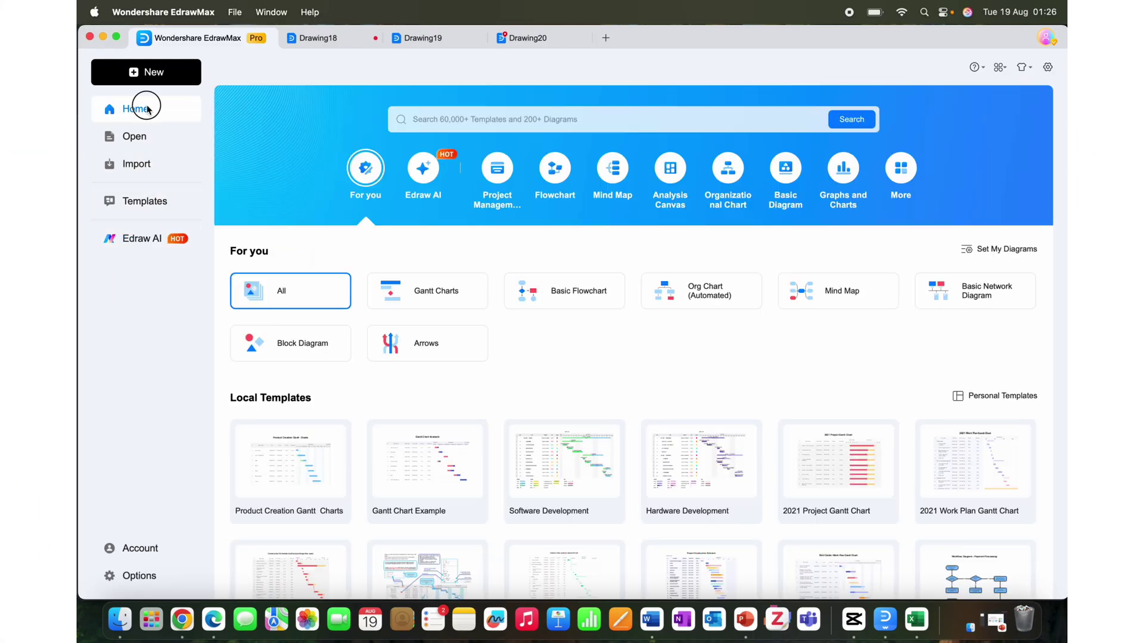
pyautogui.click(423, 172)
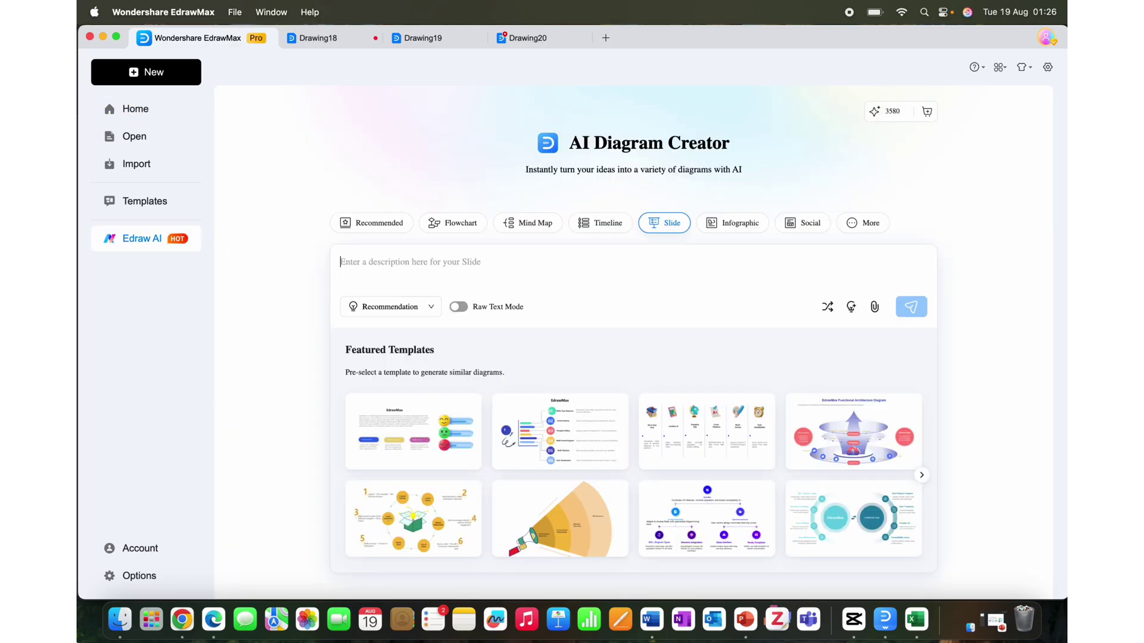
pyautogui.click(735, 228)
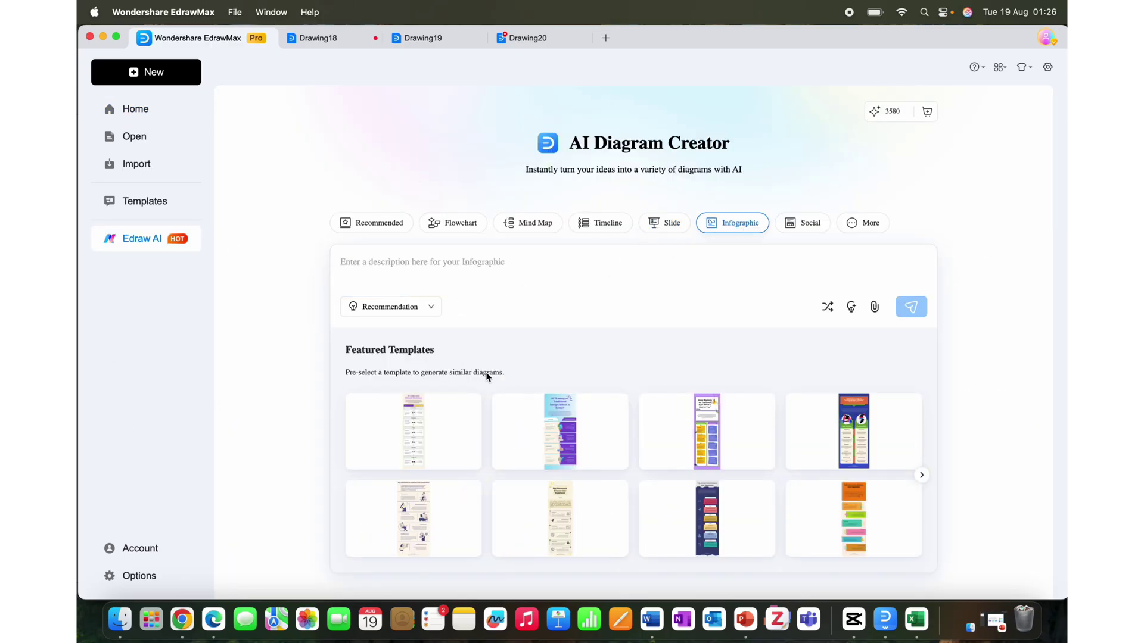
pyautogui.click(559, 417)
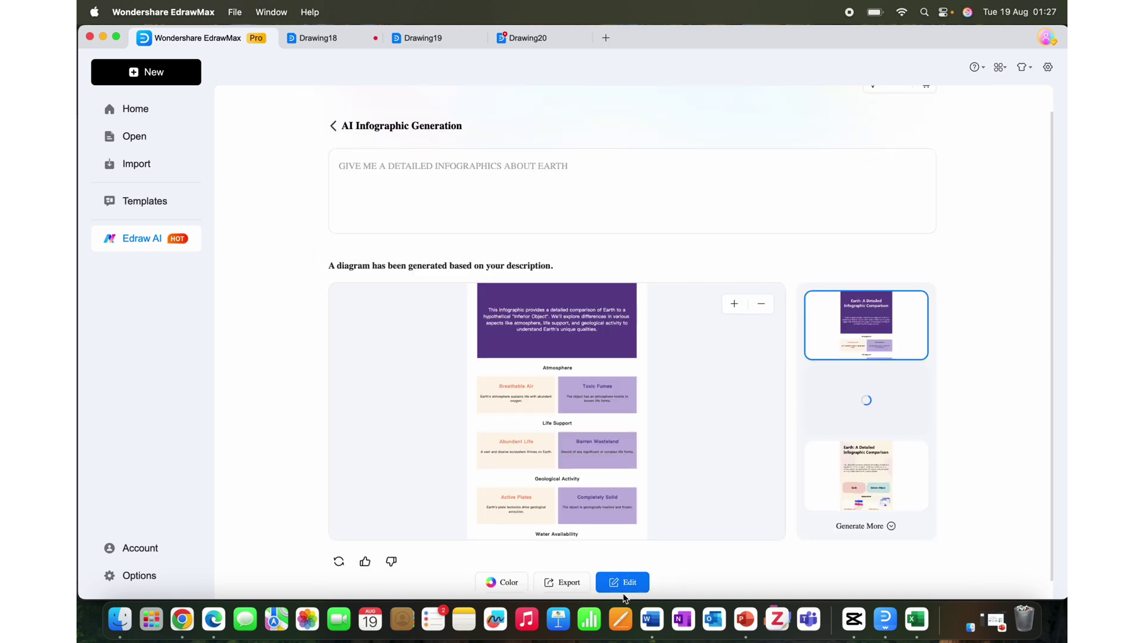
pyautogui.click(623, 580)
pyautogui.scroll(-2, 608, 454)
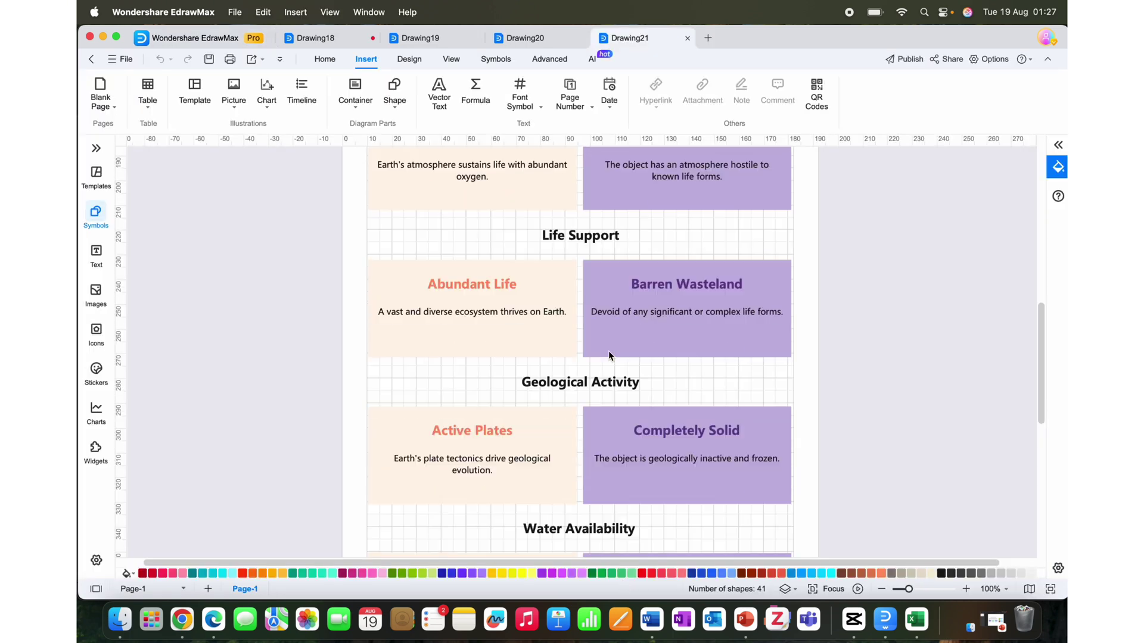
pyautogui.scroll(4, 609, 352)
# Browse the More diagram types in the AI Diagram Creator, selecting User Profile and then Lean Canvas
pyautogui.scroll(-2, 589, 330)
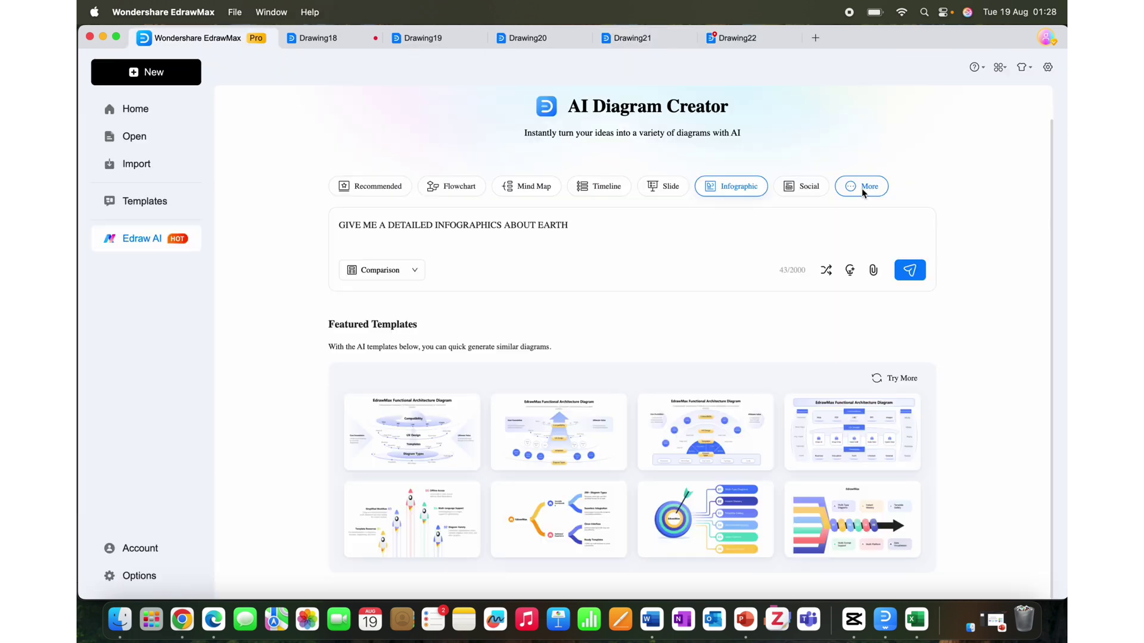
pyautogui.click(871, 189)
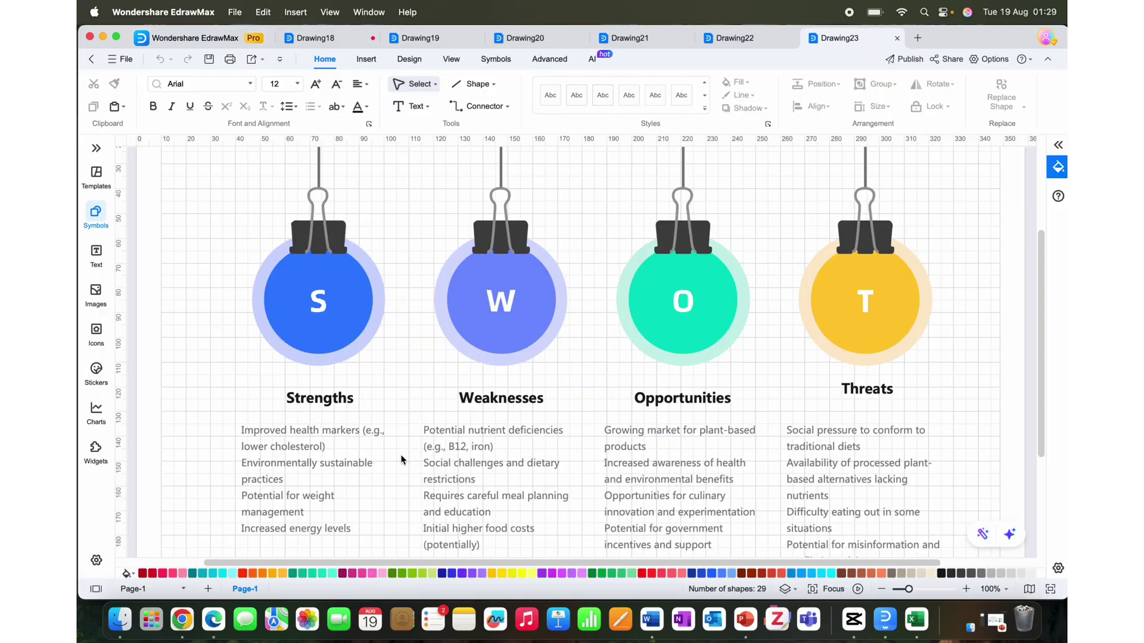
pyautogui.scroll(-5, 403, 458)
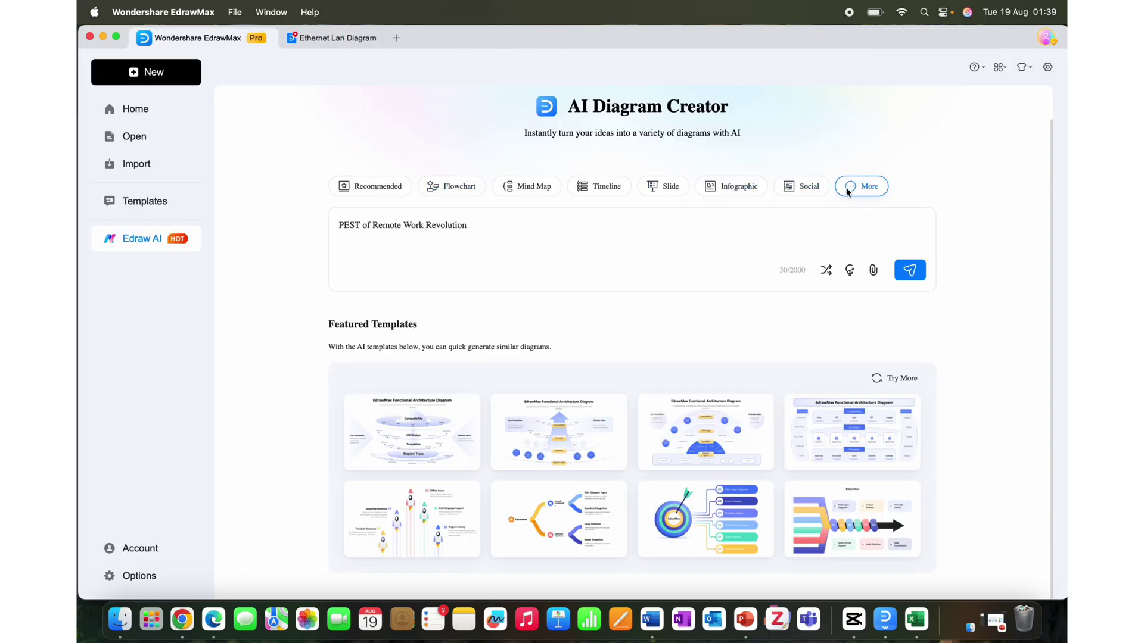
pyautogui.click(862, 186)
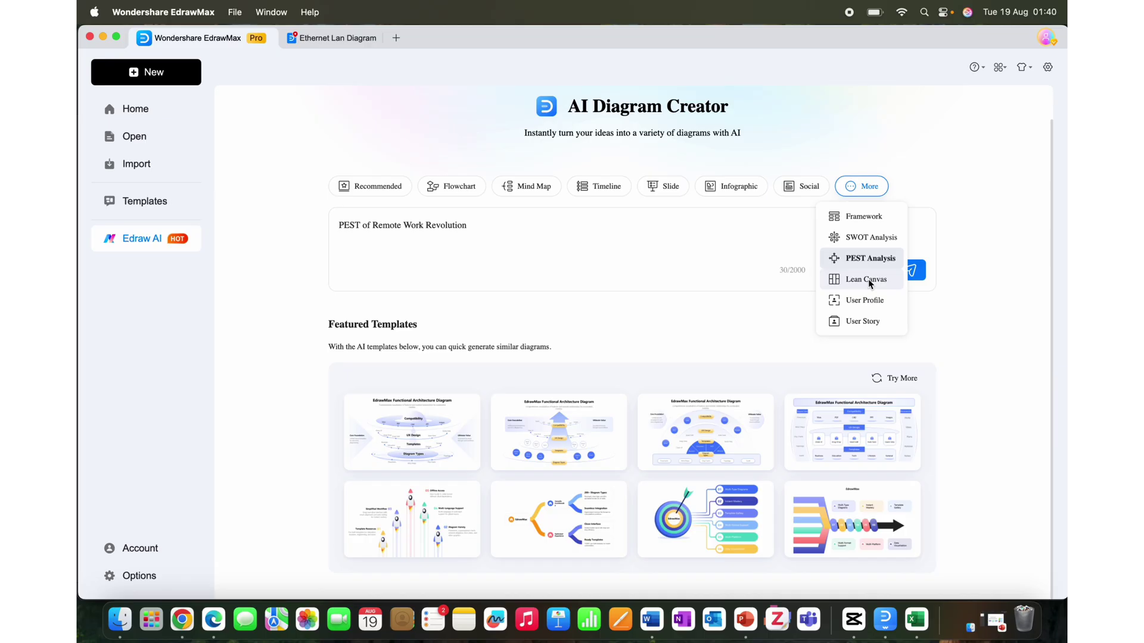
pyautogui.click(865, 299)
pyautogui.click(861, 222)
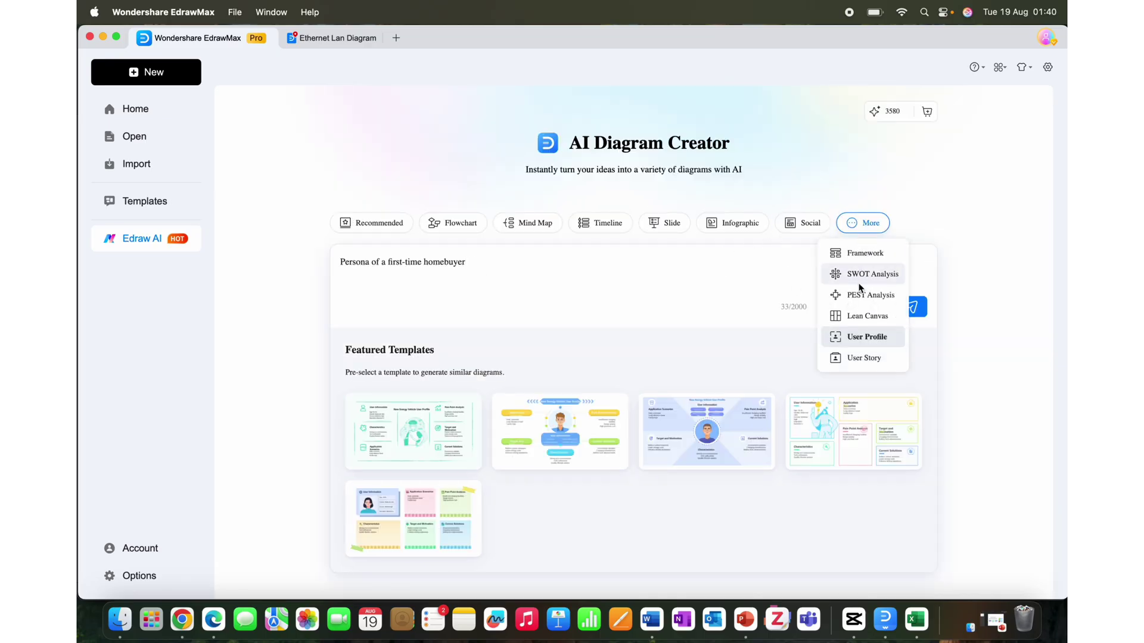